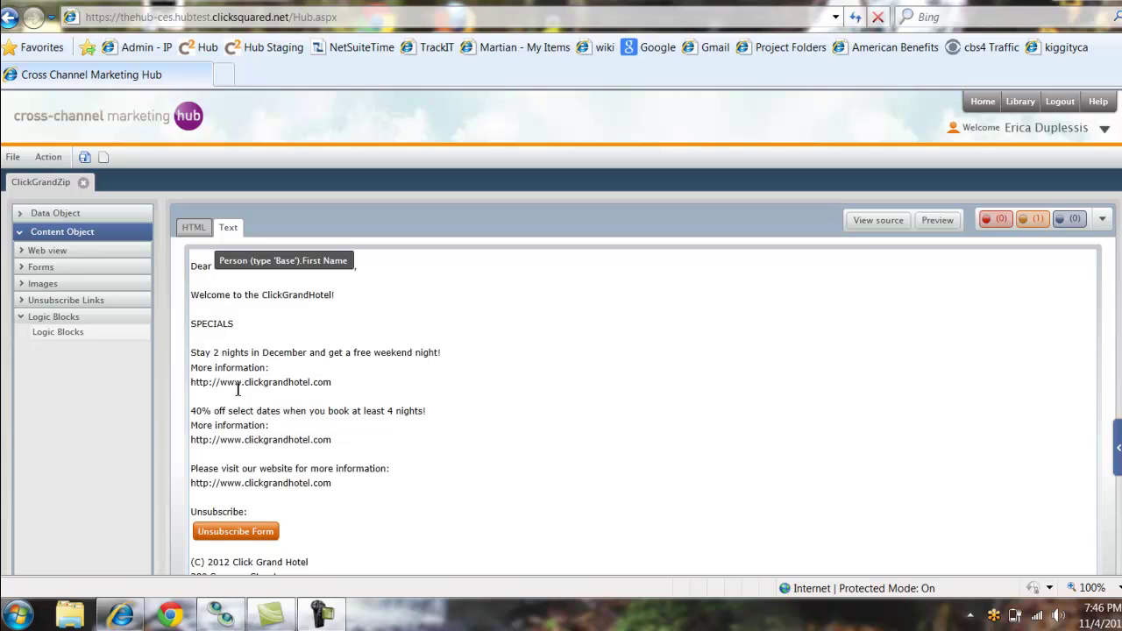
Insert a Logic Blocks object on a new line after the 40% off offer and open its dynamic content configuration.
left_click(224, 457)
key("Return")
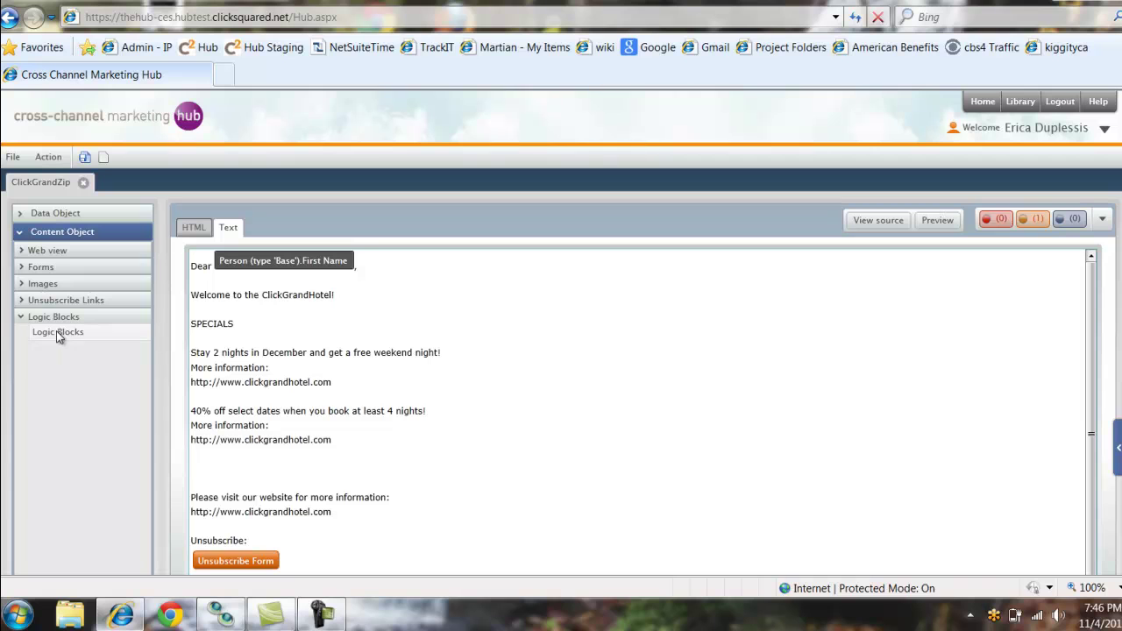
mouse_move(56, 331)
left_mouse_down()
mouse_move(176, 383)
mouse_move(260, 463)
left_mouse_up()
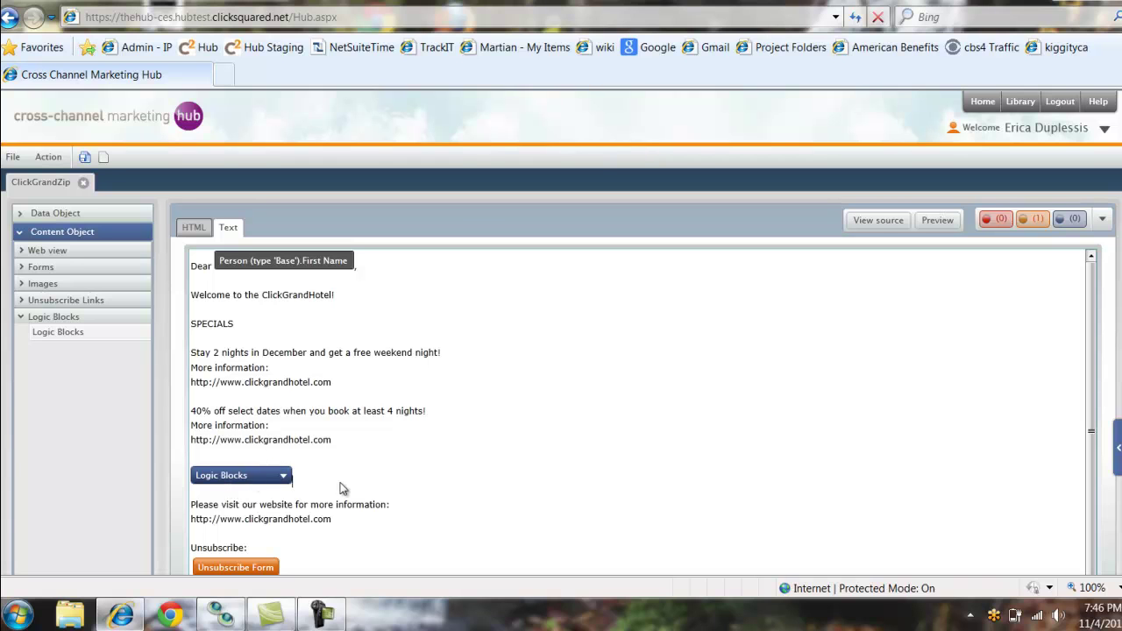
double_click(225, 476)
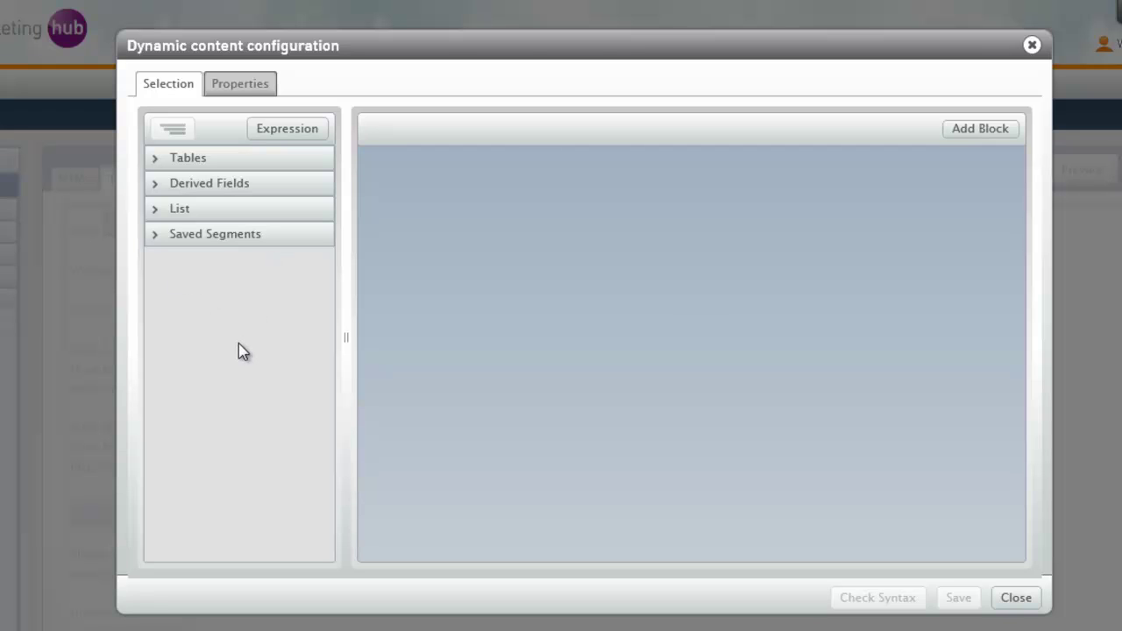
Add a content block with the Person table condition Gender = F.
left_click(957, 139)
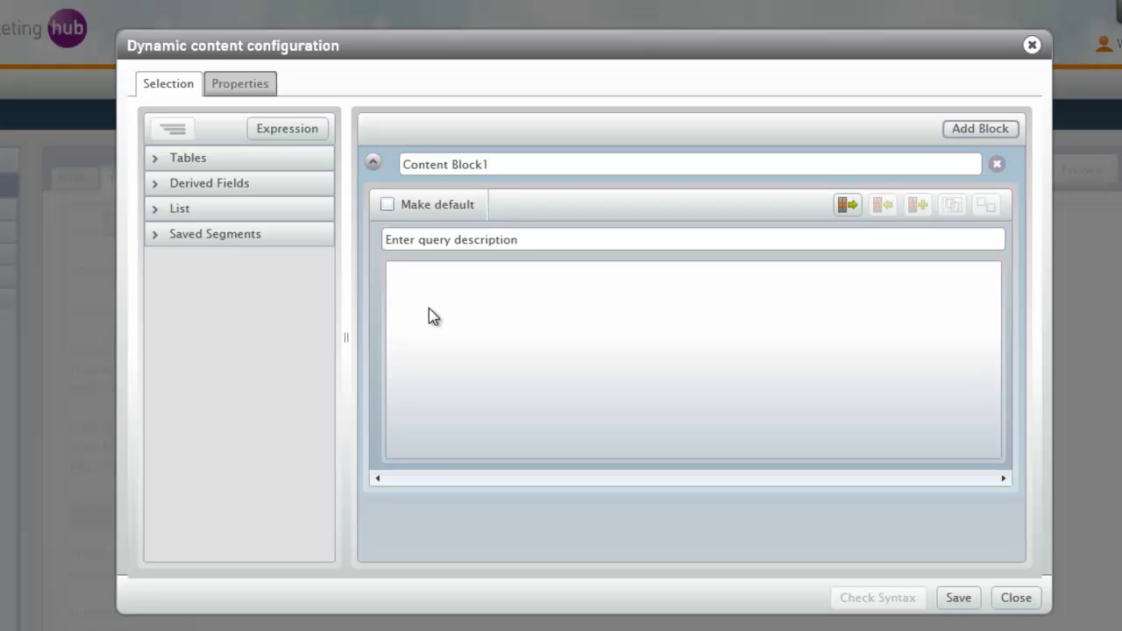
left_click(154, 162)
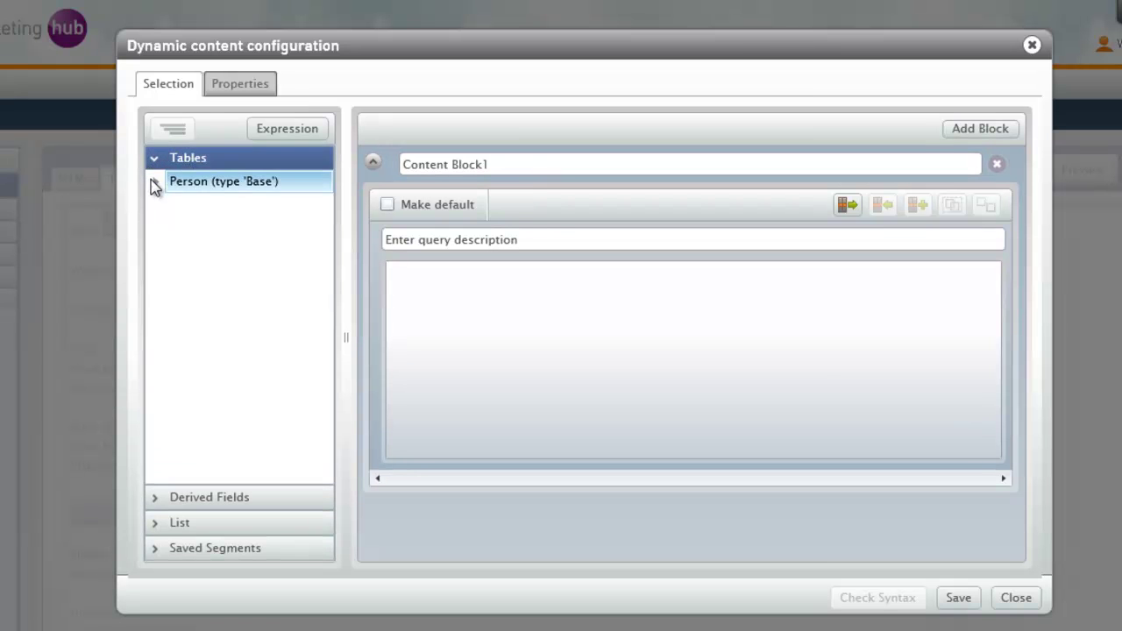
left_click(155, 183)
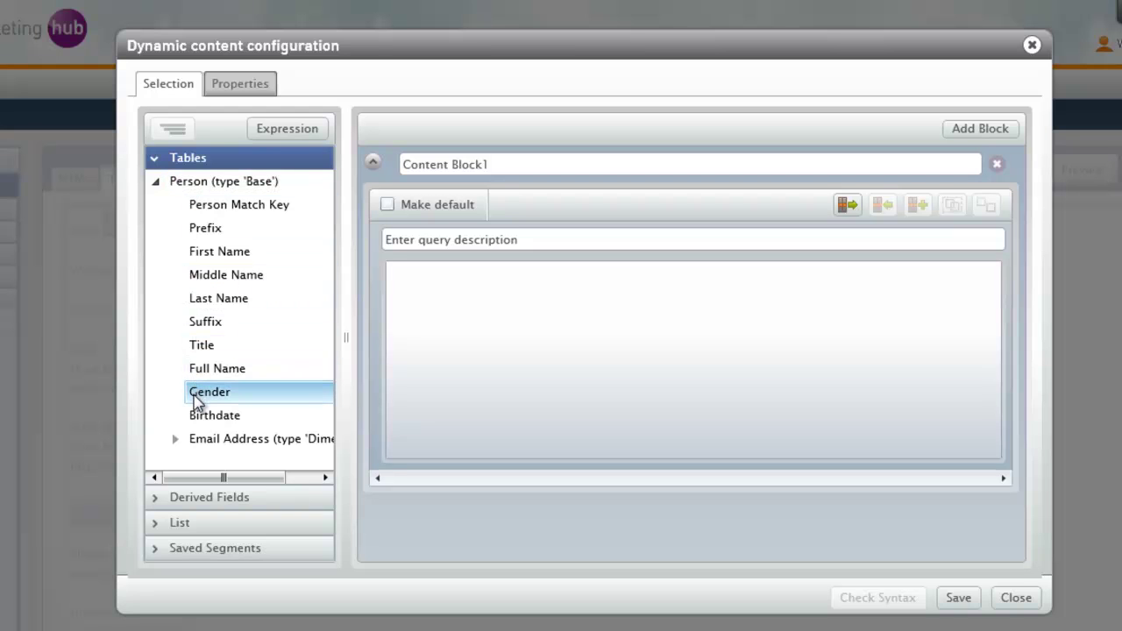
left_click_drag(194, 397, 488, 332)
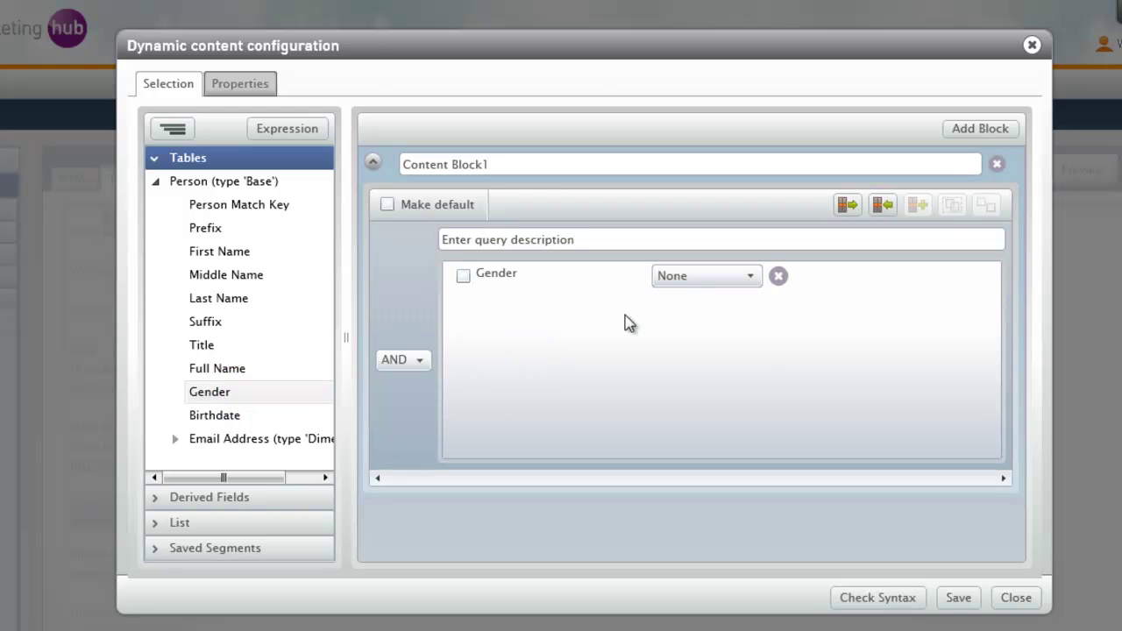
left_click(673, 276)
left_click(671, 325)
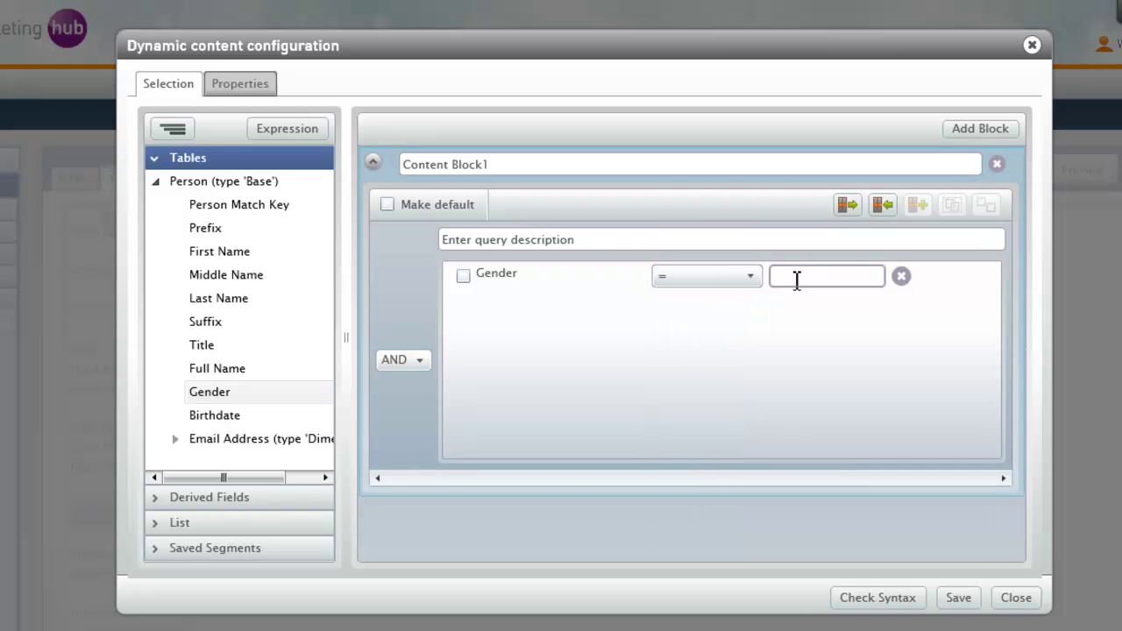
type("F")
Describe the first block's query as "female guests" and rename the block Female.
left_click(599, 242)
type("female guests")
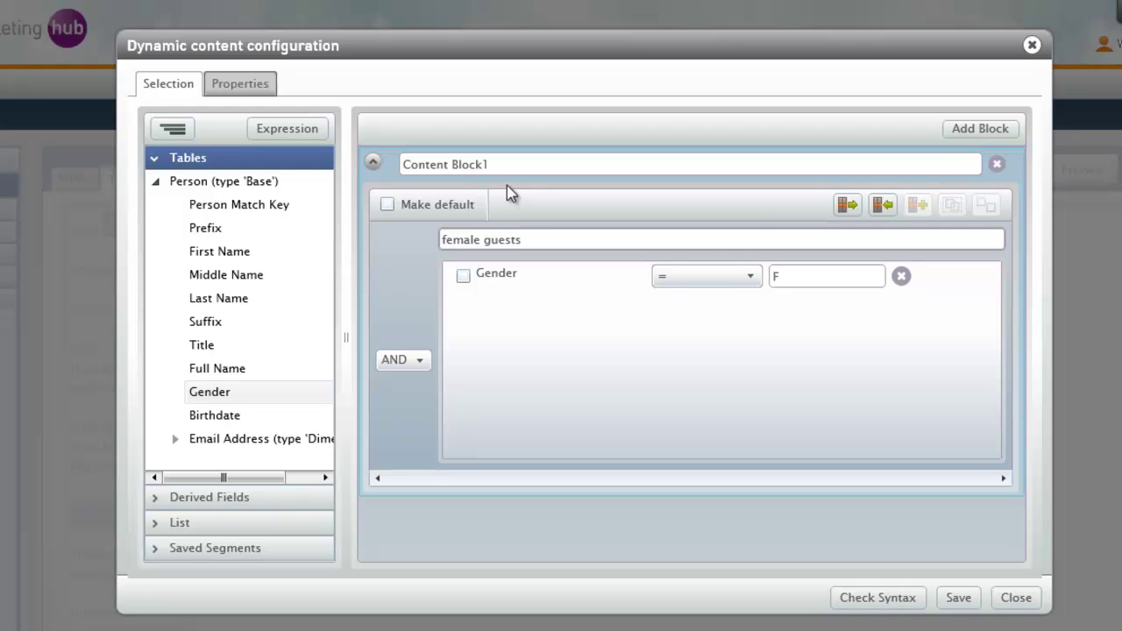
left_click_drag(509, 164, 313, 166)
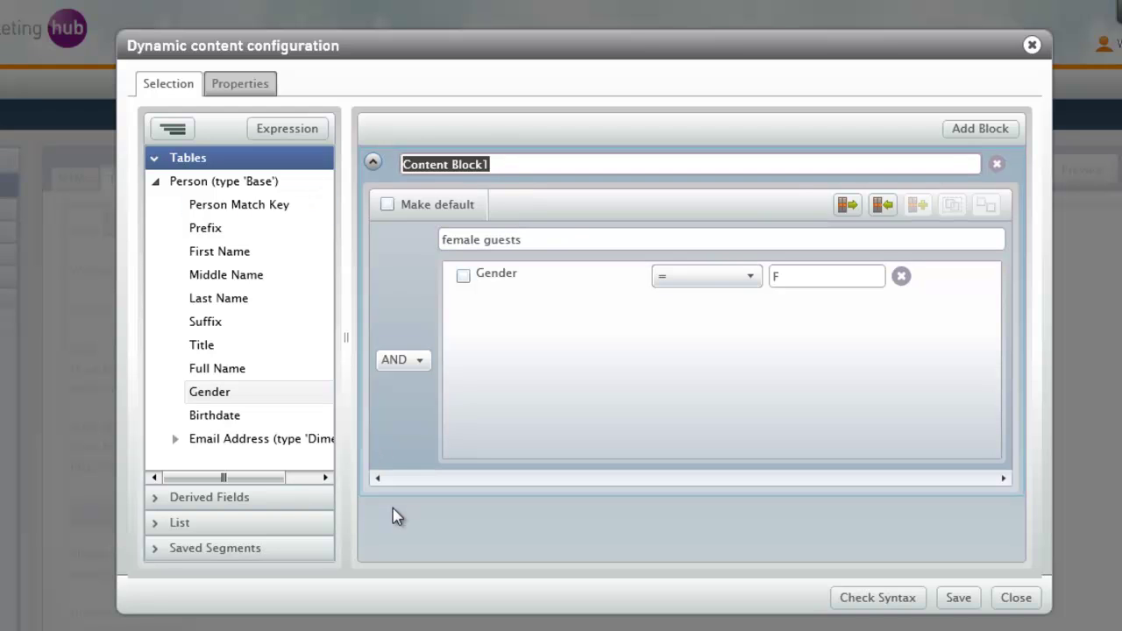
type("Female")
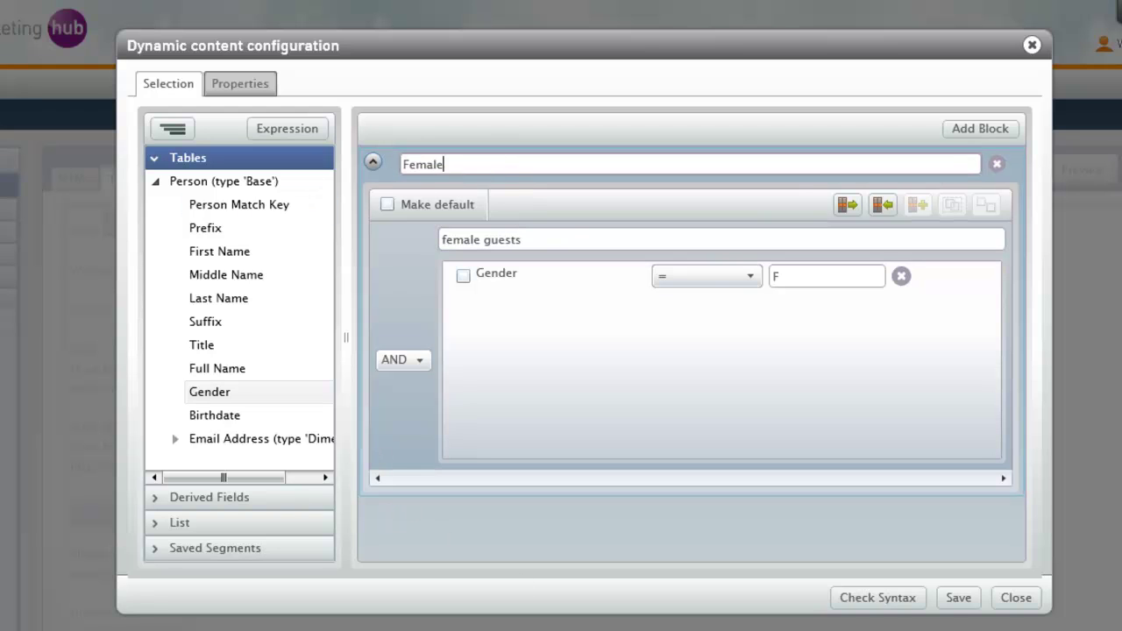
Add a second content block and name it Male.
left_click(976, 135)
left_click_drag(673, 512, 296, 526)
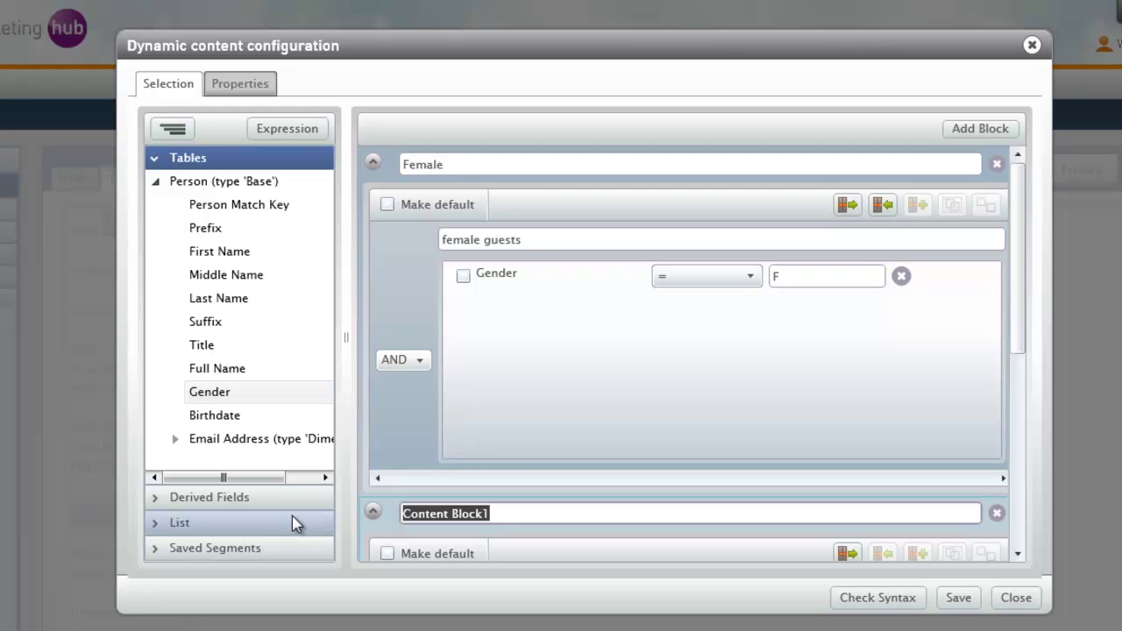
type("Male")
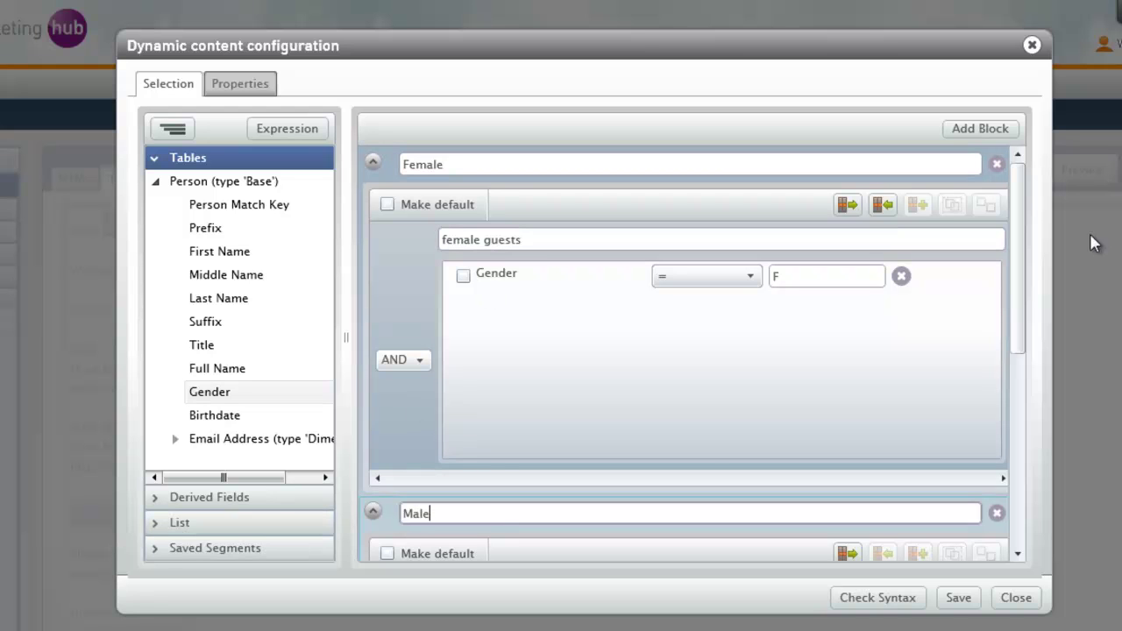
Give the Male block the condition Gender = M.
left_click_drag(1015, 238, 1017, 428)
left_click_drag(207, 394, 614, 350)
left_click(702, 278)
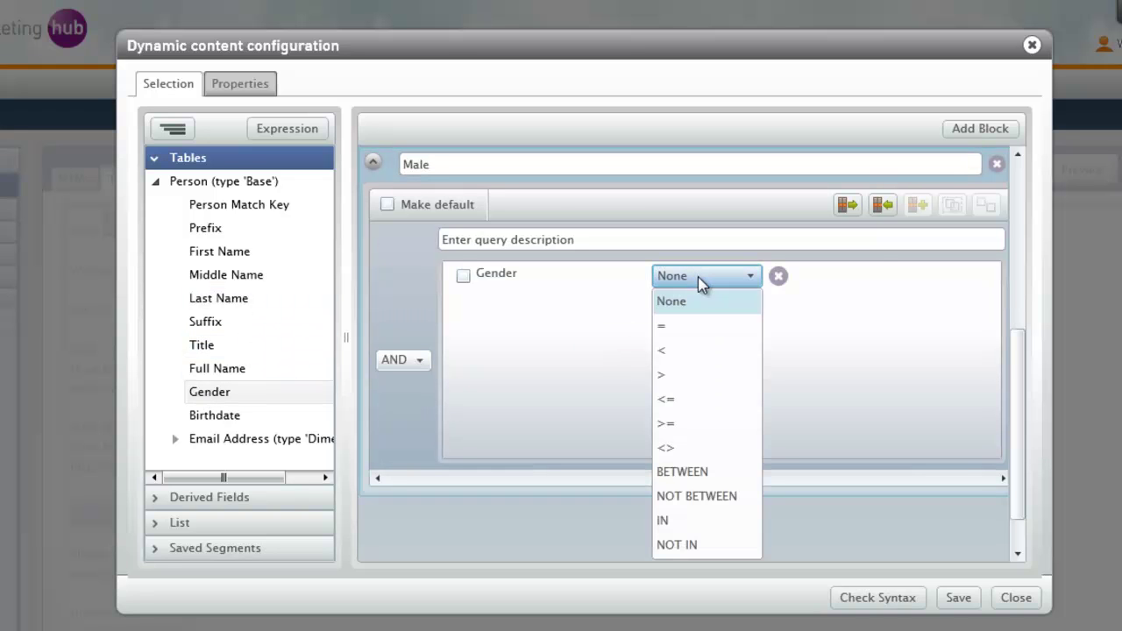
left_click(691, 324)
left_click(816, 277)
type("M")
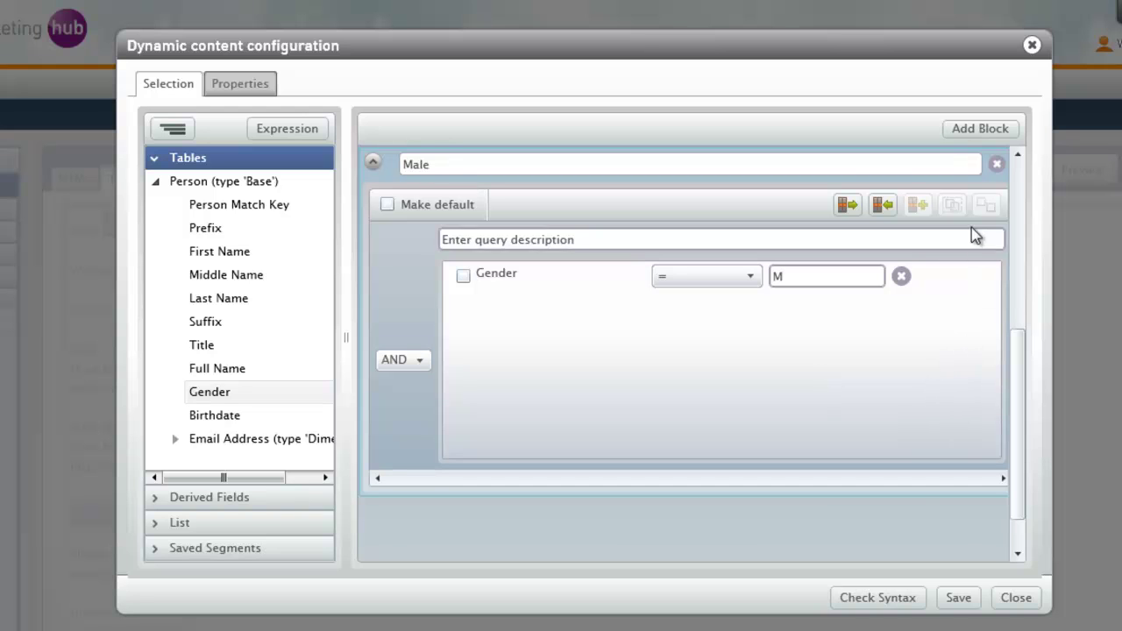
Add a third content block named Default and make it the default block.
left_click(968, 132)
left_click_drag(1017, 365, 1015, 465)
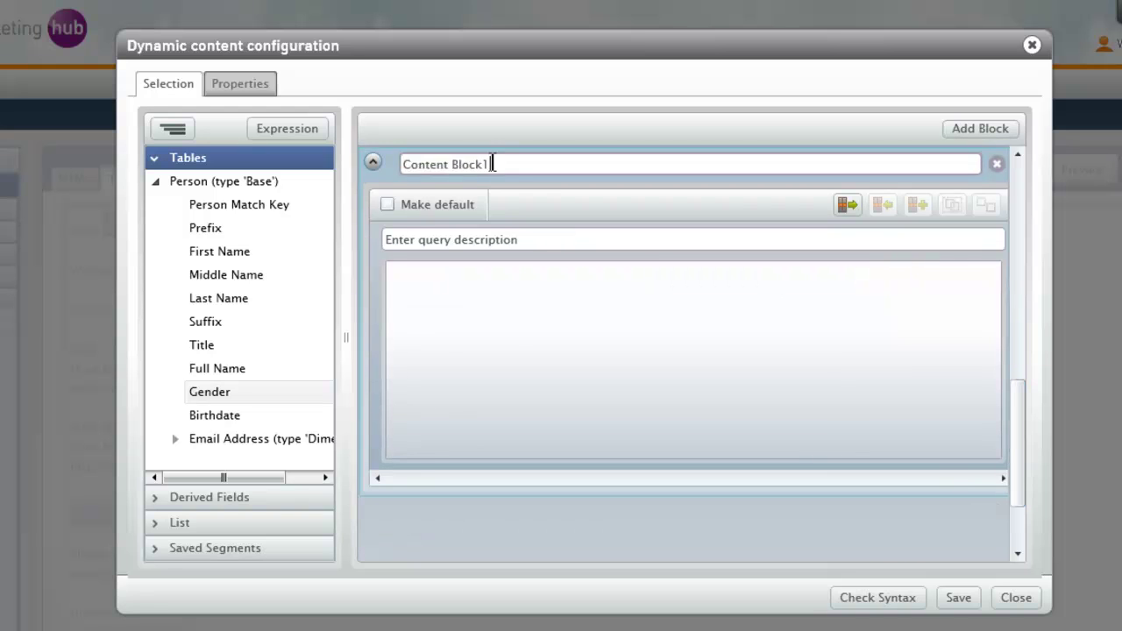
type("Default")
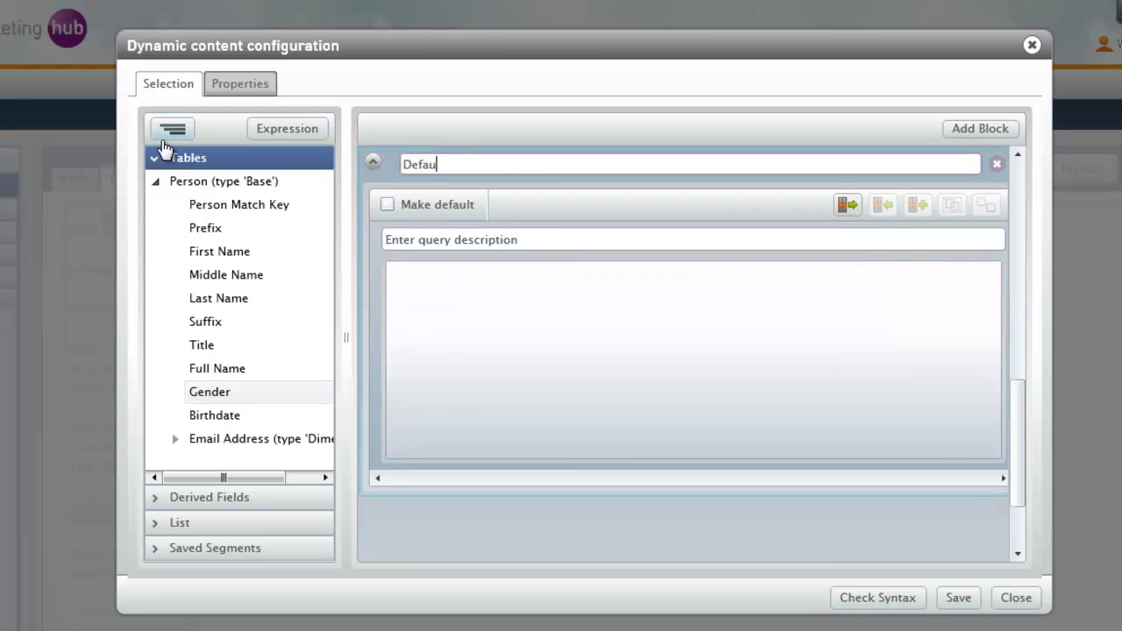
left_click(391, 203)
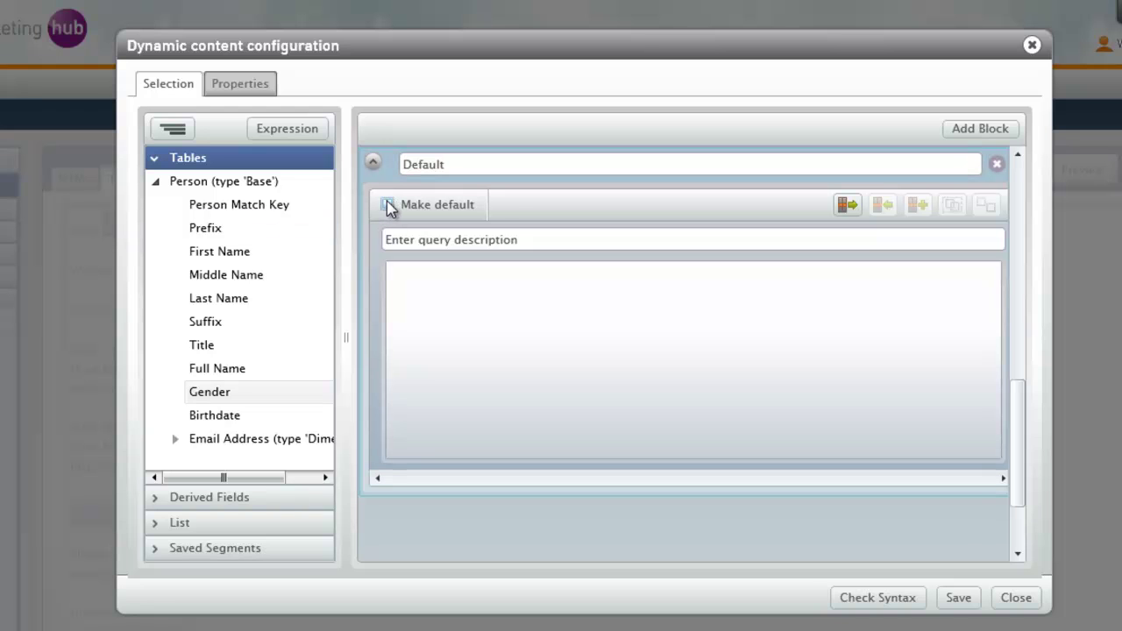
Enter "default" as the Default block's query description, then save and close the dynamic content configuration.
left_click(549, 243)
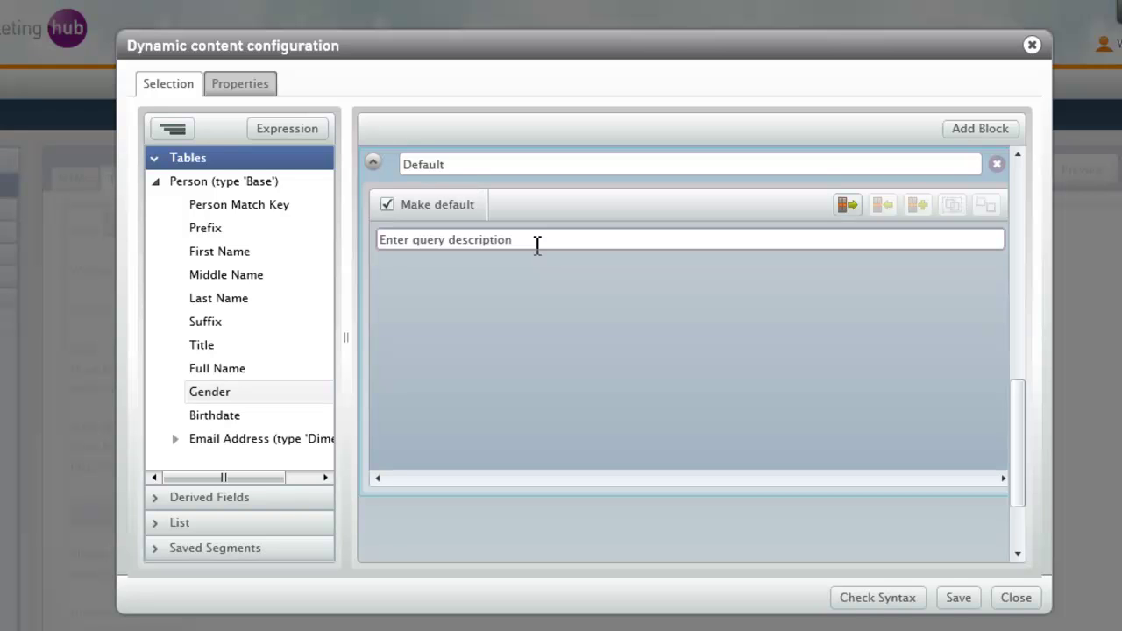
left_click(539, 240)
type("default")
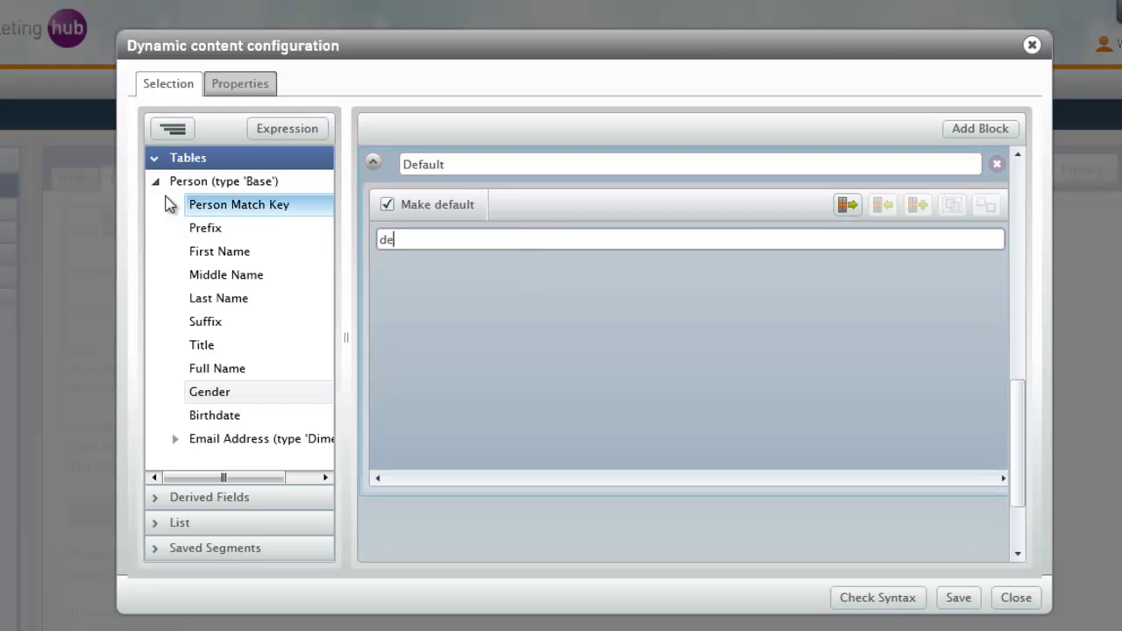
left_click(959, 600)
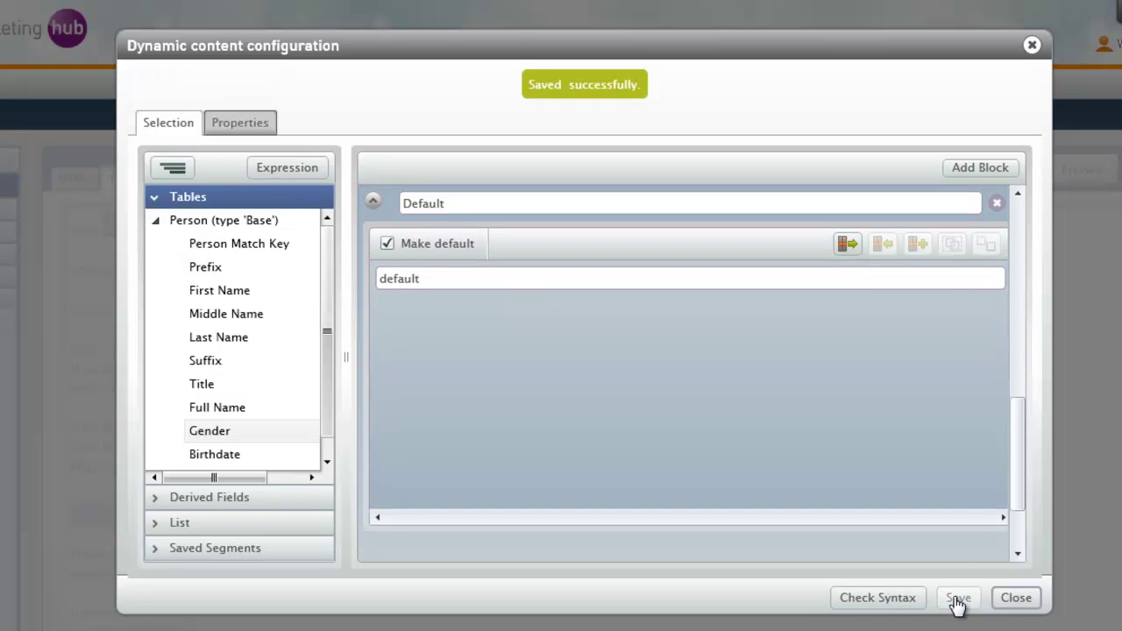
left_click(1017, 599)
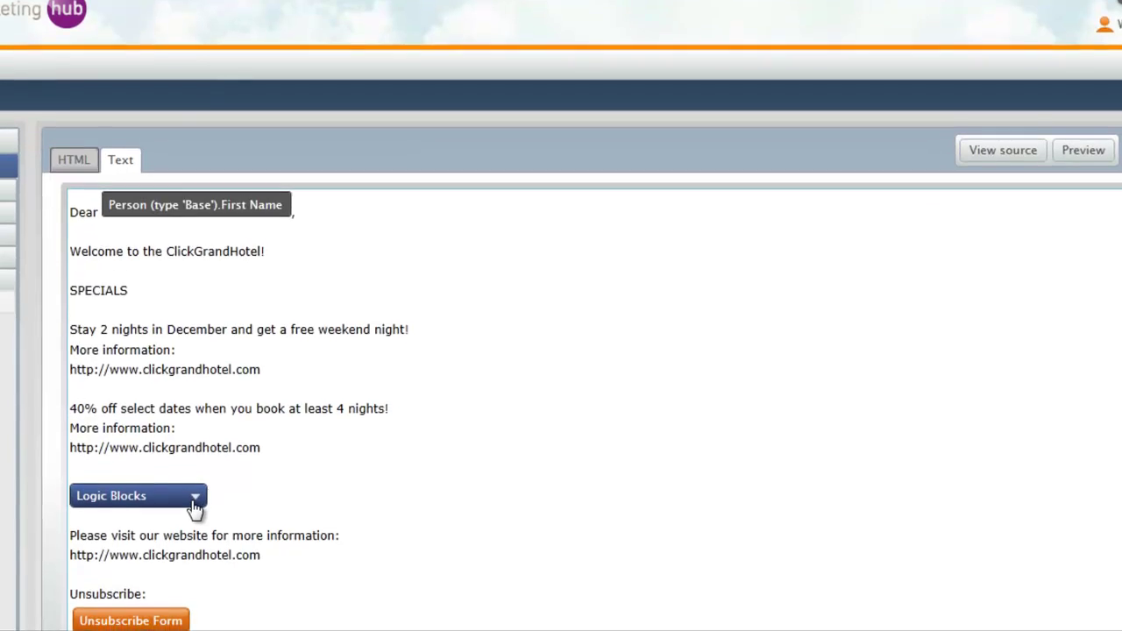
Expand the Logic Blocks object in the email text and enlarge its content editing area.
left_click(194, 498)
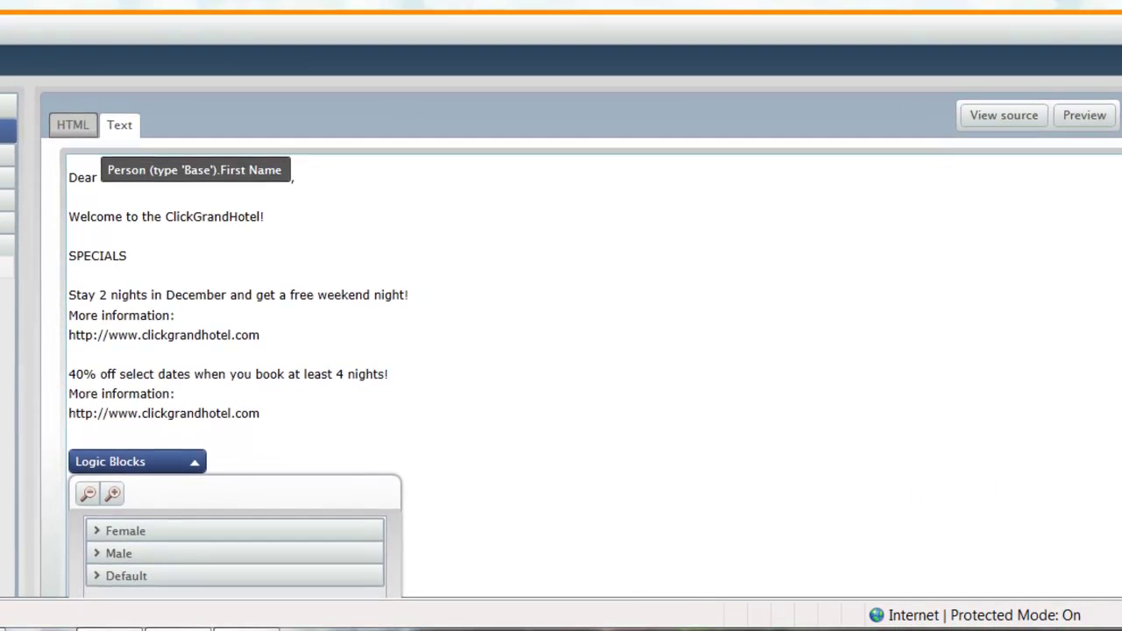
scroll(561, 298, "down", 3)
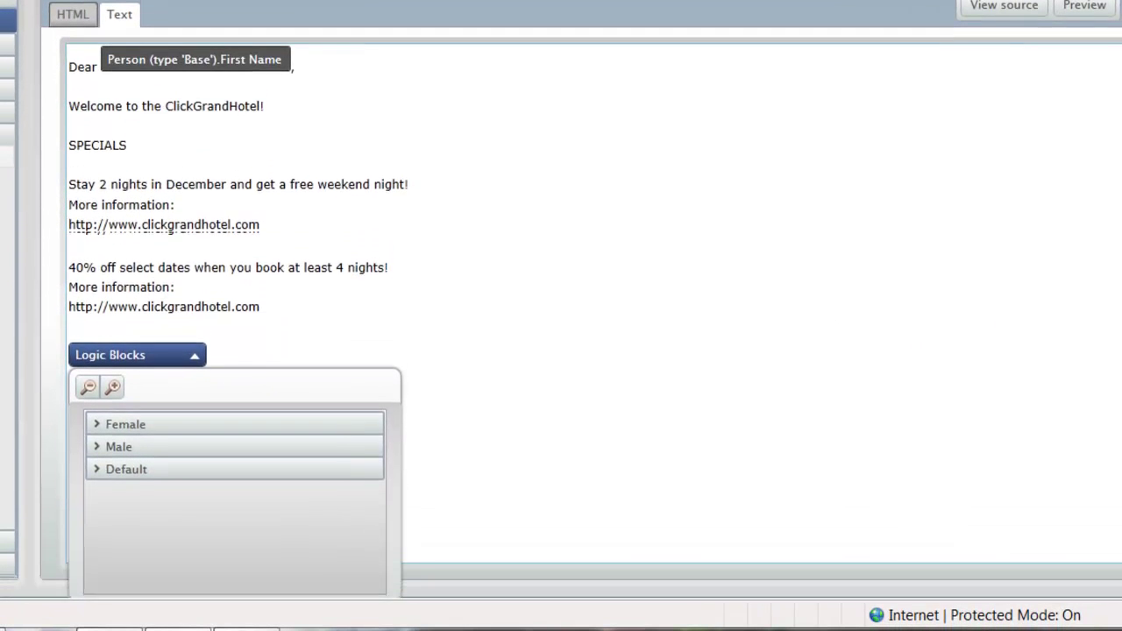
left_click(114, 385)
left_click(114, 384)
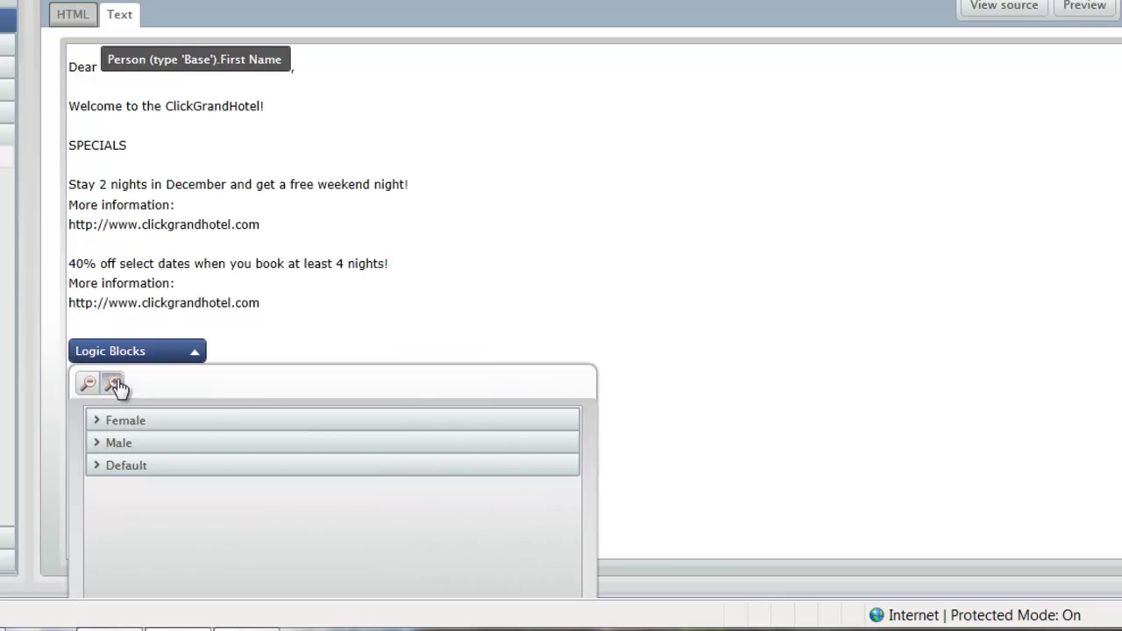
left_click(114, 384)
left_click(114, 384)
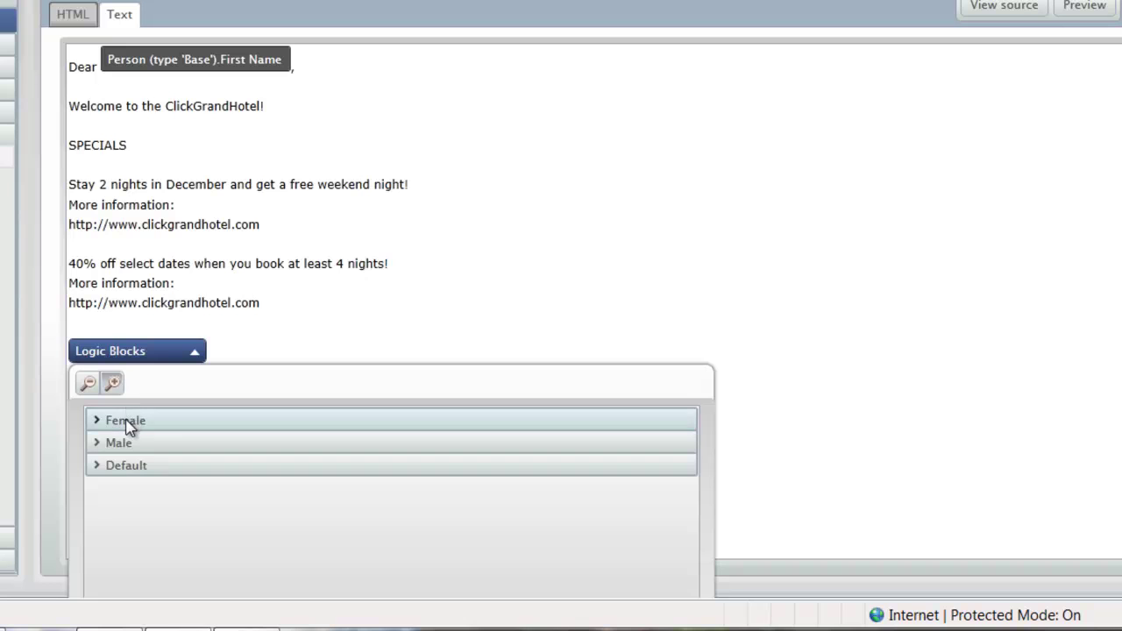
left_click(127, 423)
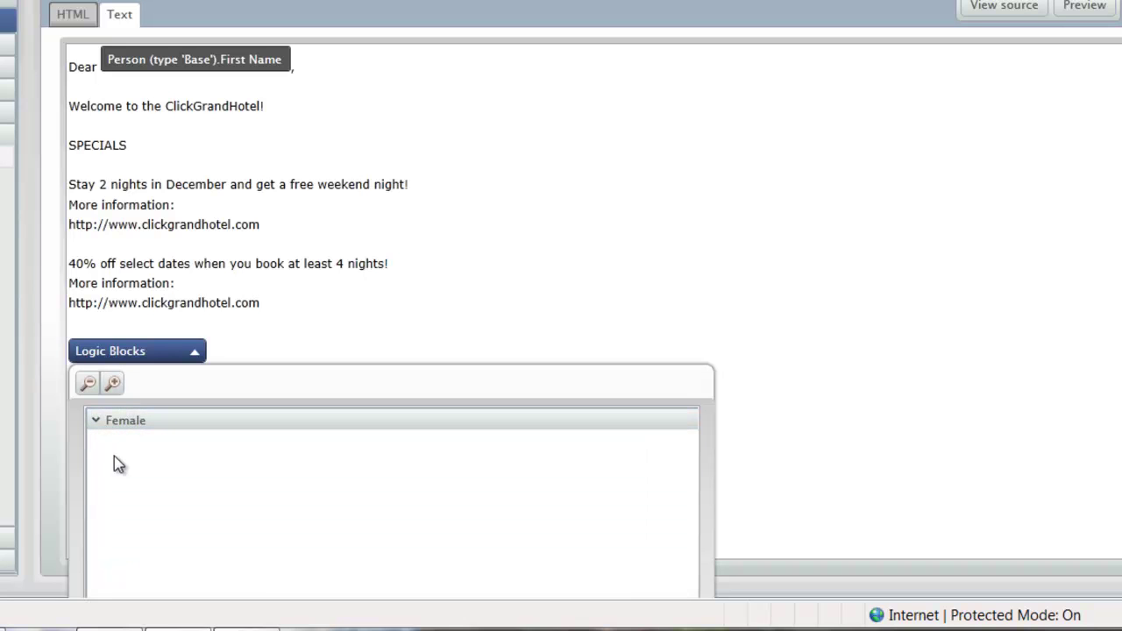
type("Ladies' night - free martinis at the Lounge every Thursday!")
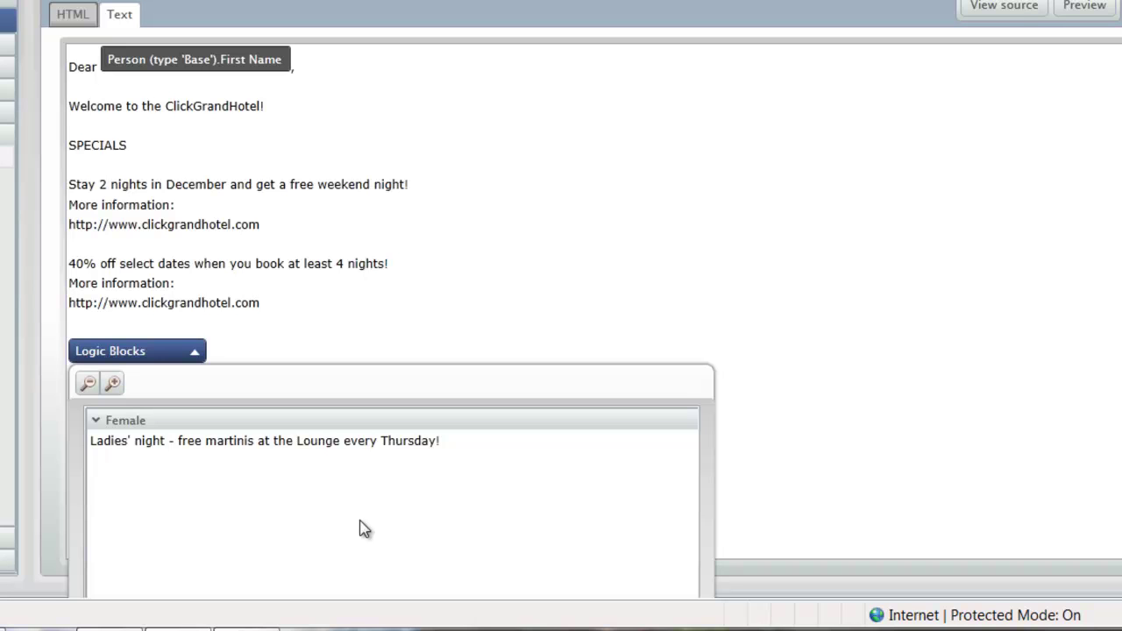
type("http://www.clickgrandhotel.com")
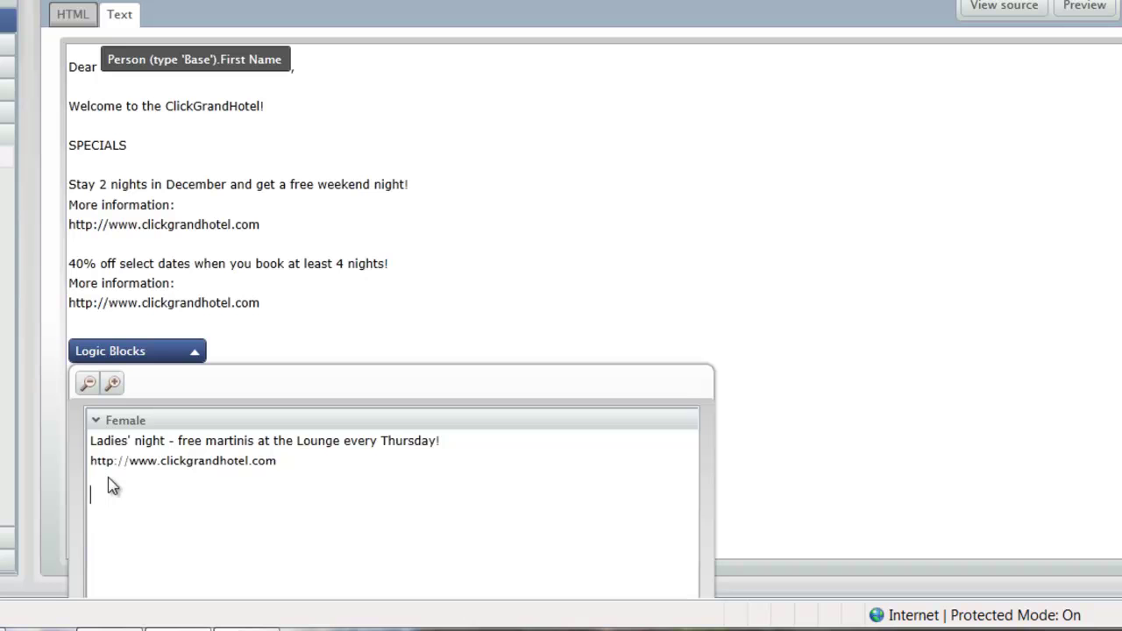
left_click(96, 424)
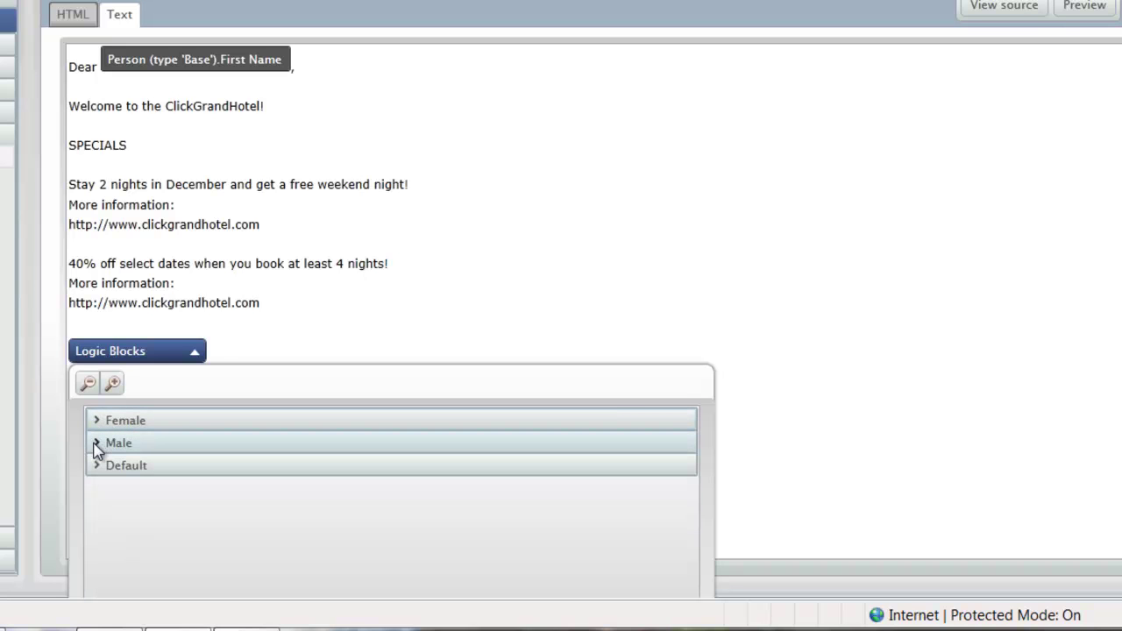
Fill the Male block with "Come watch the game every Sunday in the lounge".
left_click(96, 445)
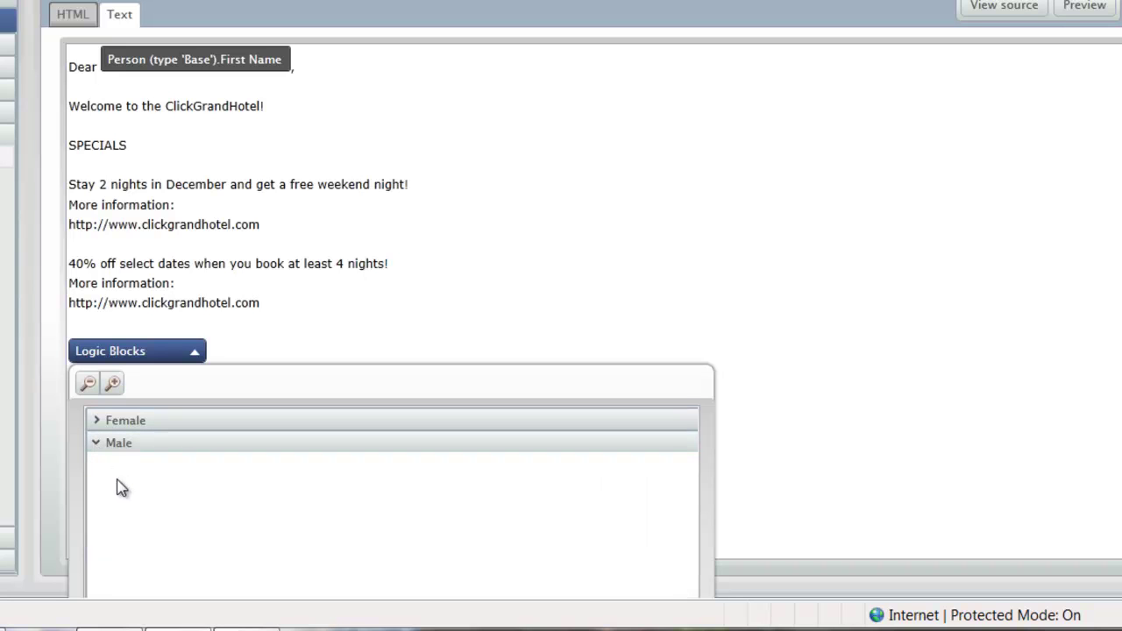
type("Come watch the game every Sunday in the lounge")
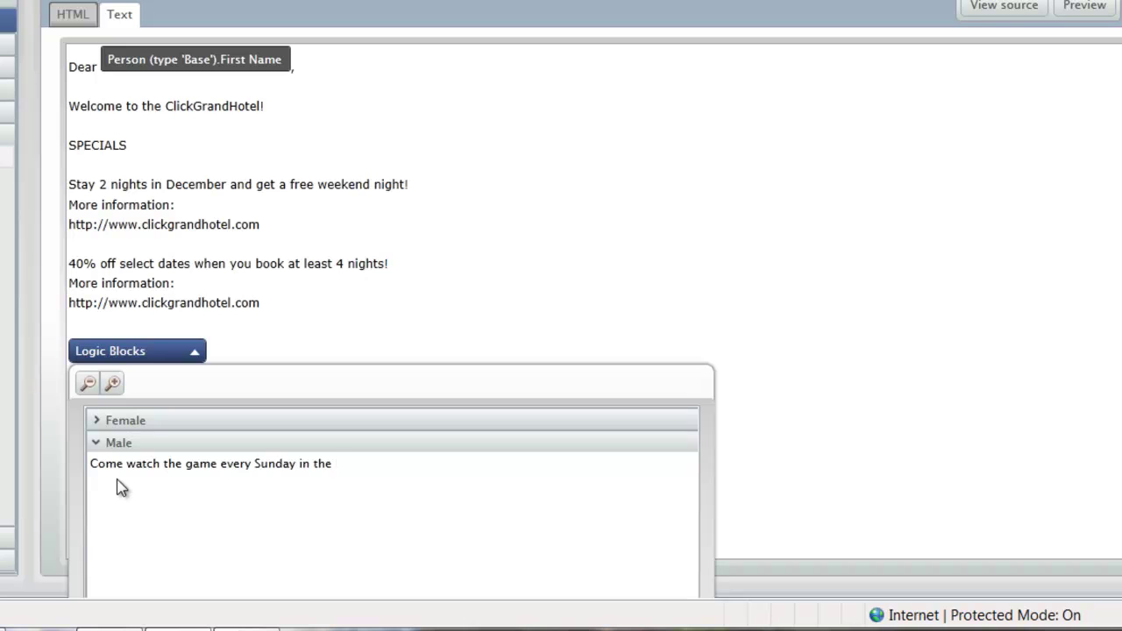
left_click(99, 443)
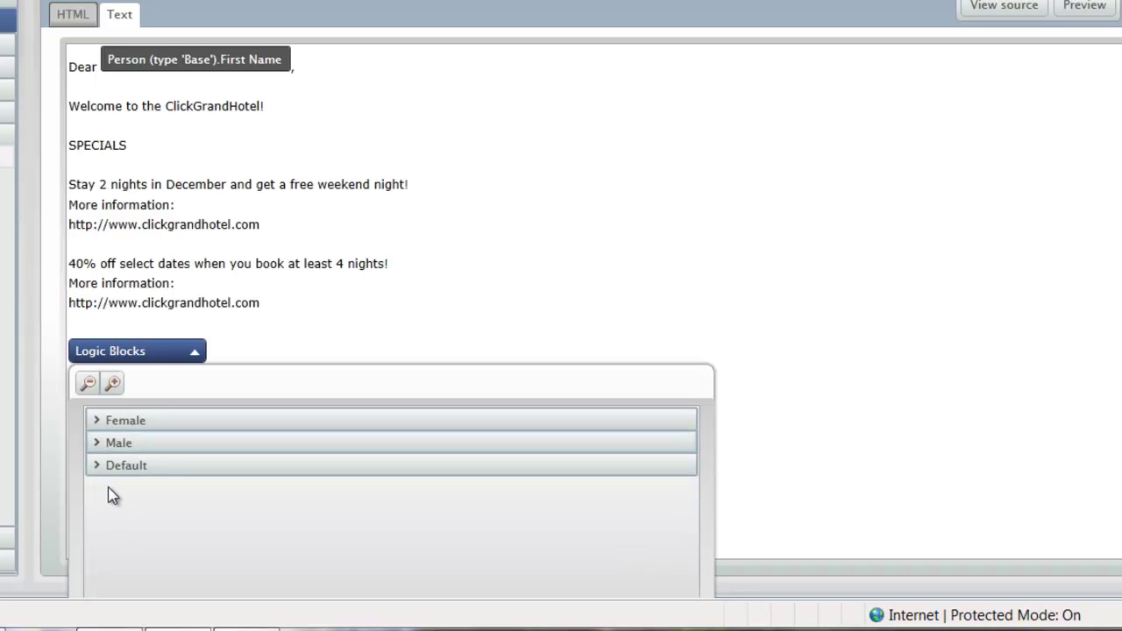
Fill the Default block with "Our lounge is open from 5pm until 1am every evening." followed by a line break.
left_click(98, 469)
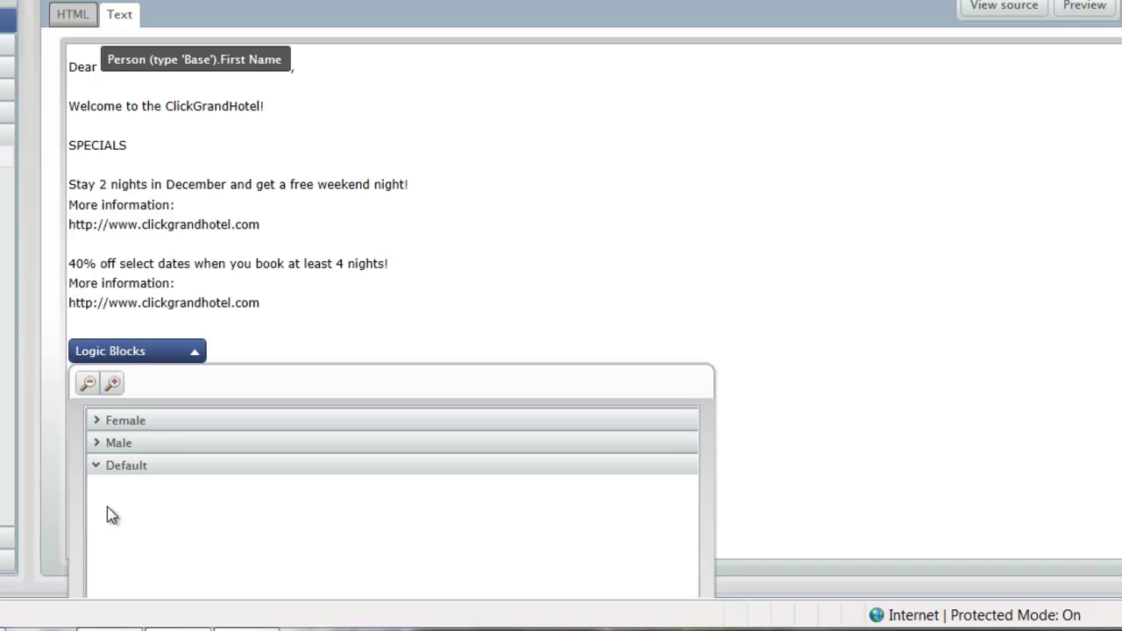
type("Our lounge is open from 5pm until 1am every evening.")
key("Return")
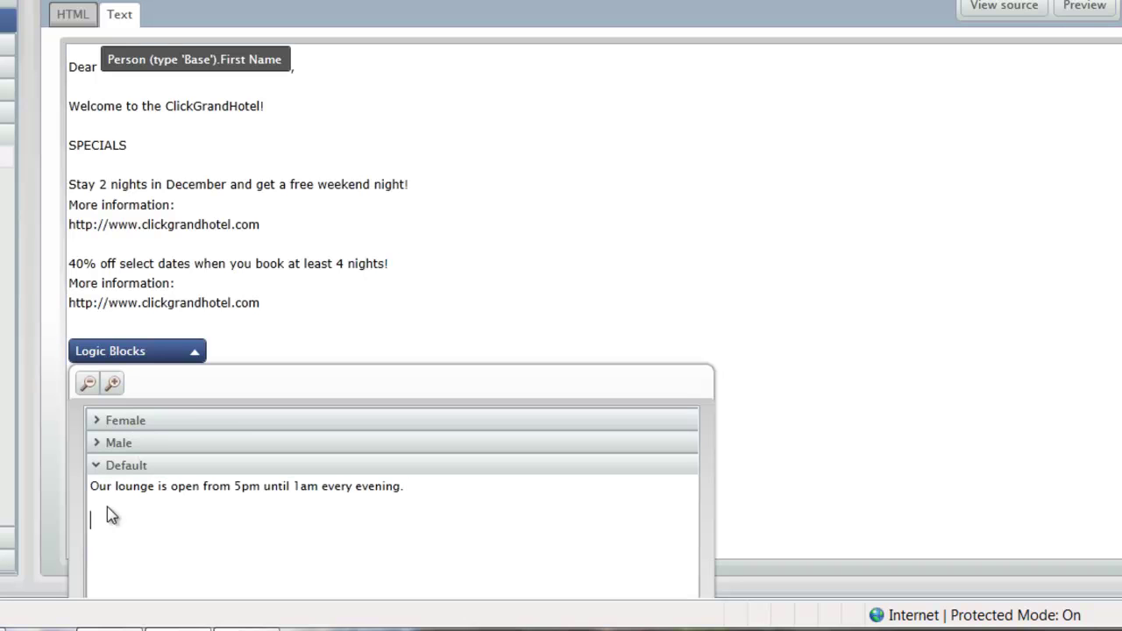
Collapse the Logic Blocks object and open a preview of the email's text version.
left_click(194, 351)
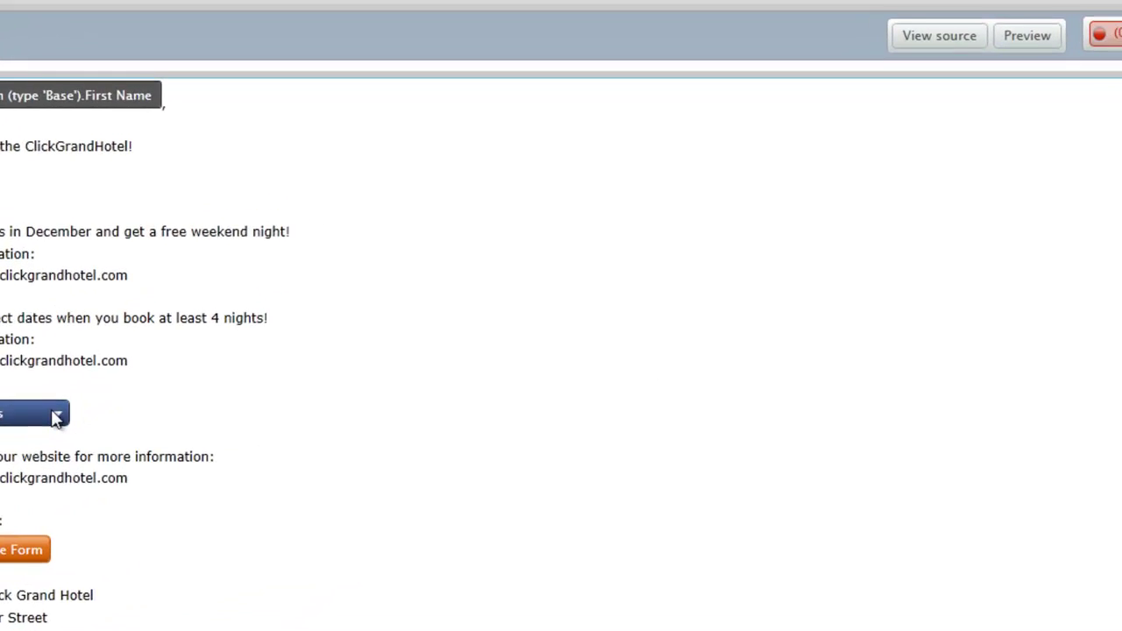
left_click(1028, 36)
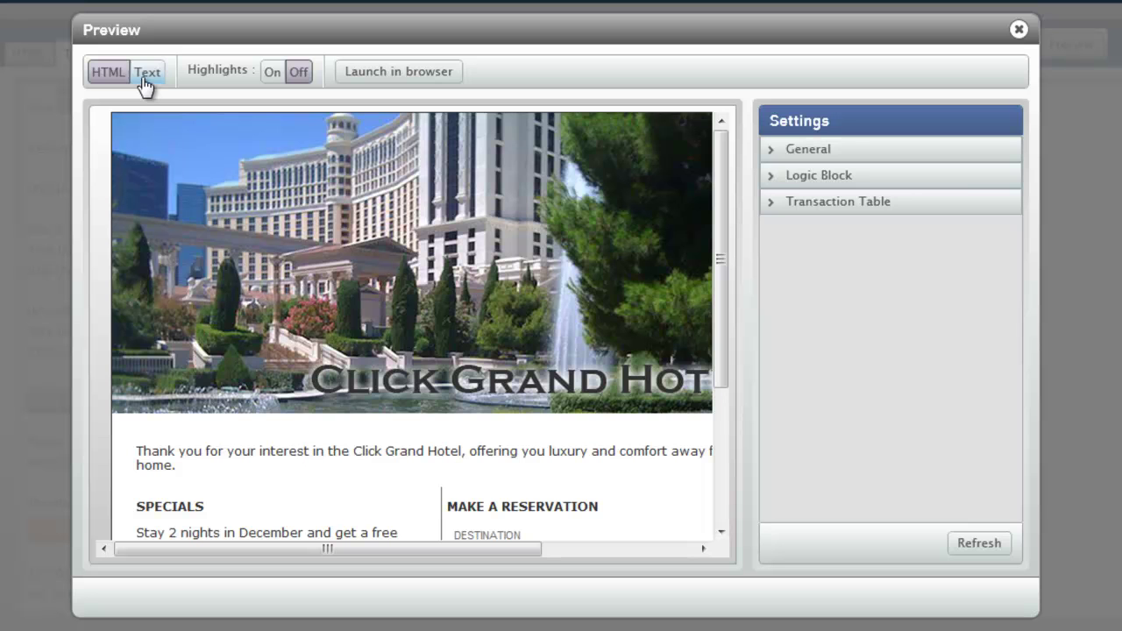
left_click(146, 75)
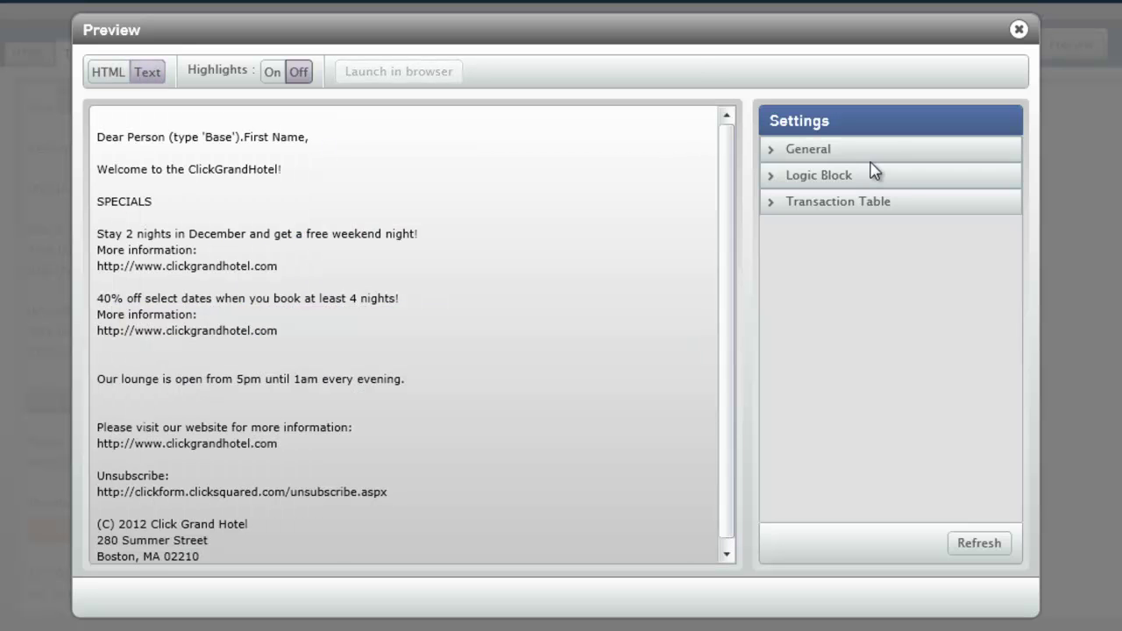
Refresh the text preview with only the Male logic block enabled, and close the preview.
left_click(770, 179)
left_click(775, 202)
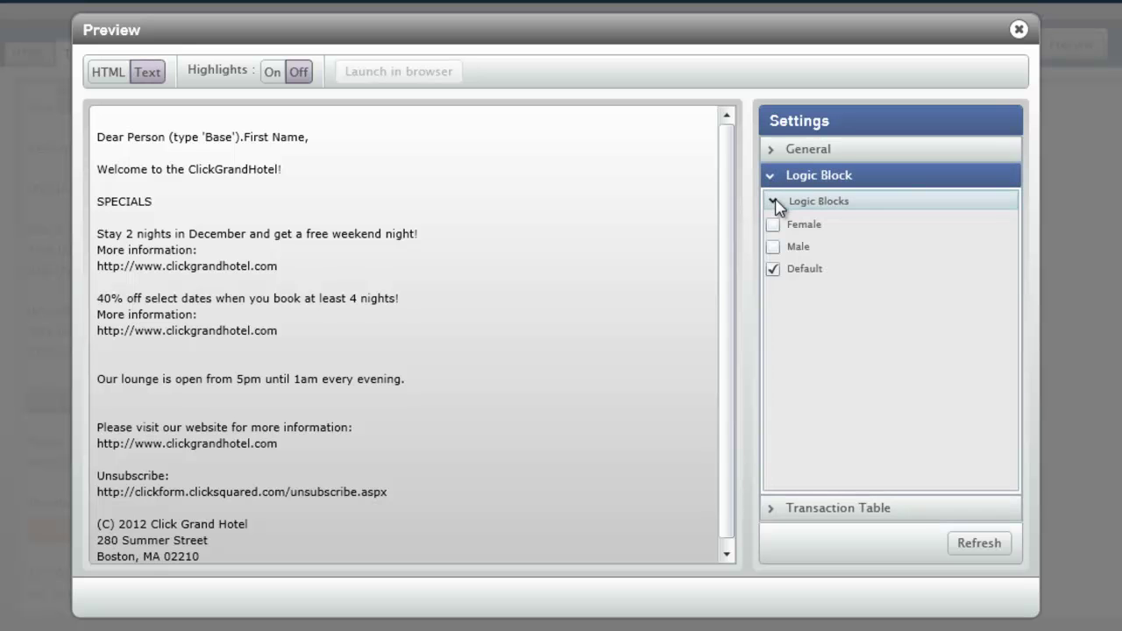
left_click(772, 269)
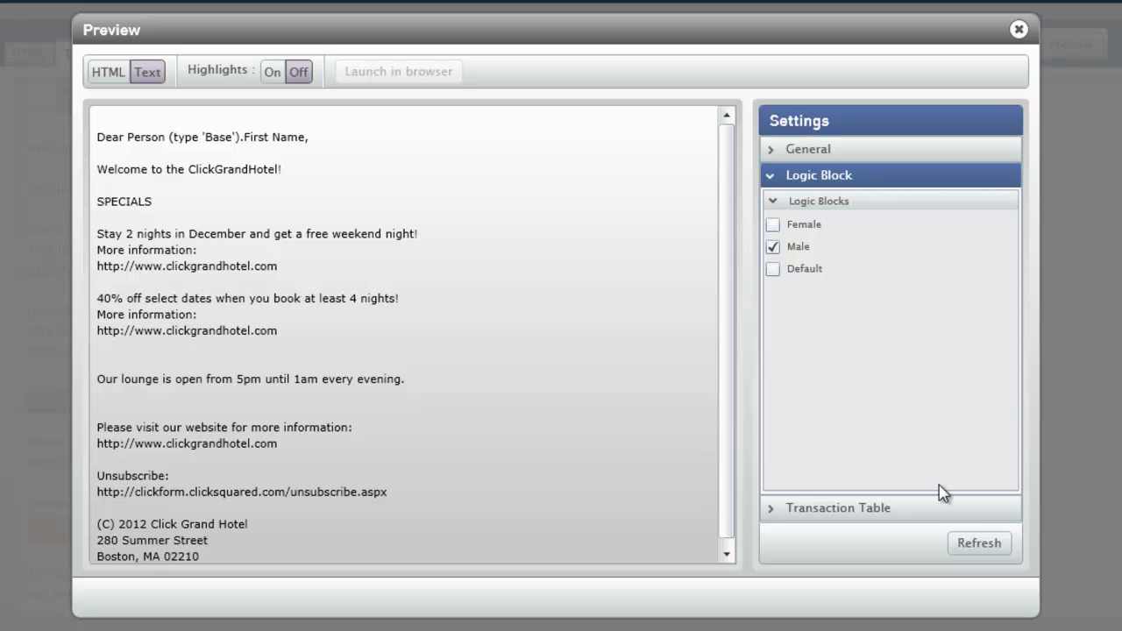
left_click(965, 548)
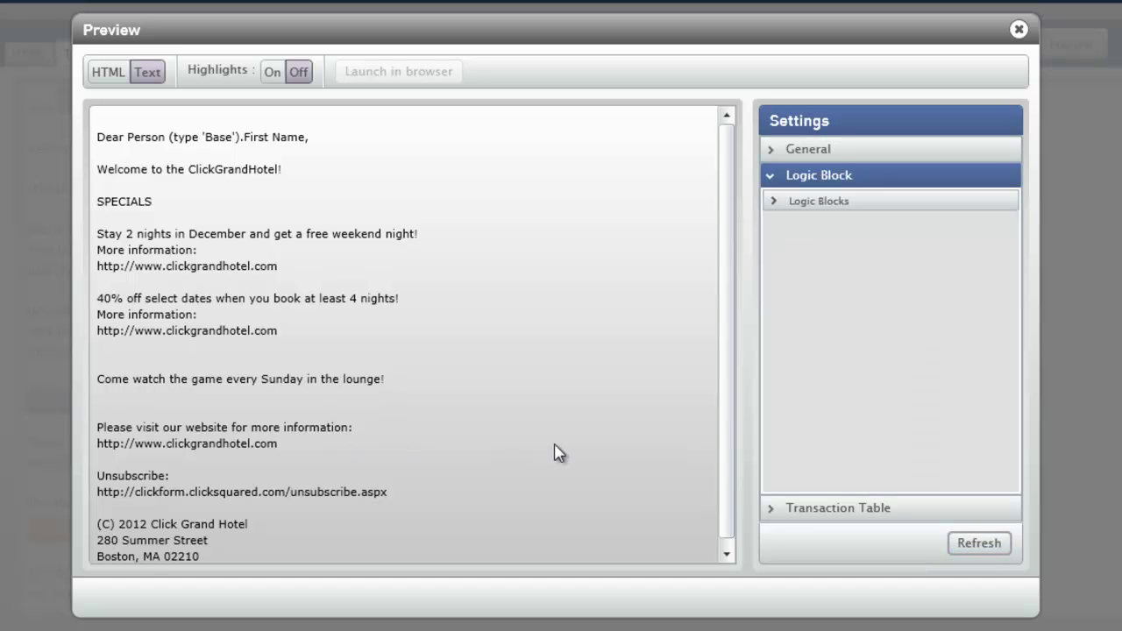
left_click(1018, 29)
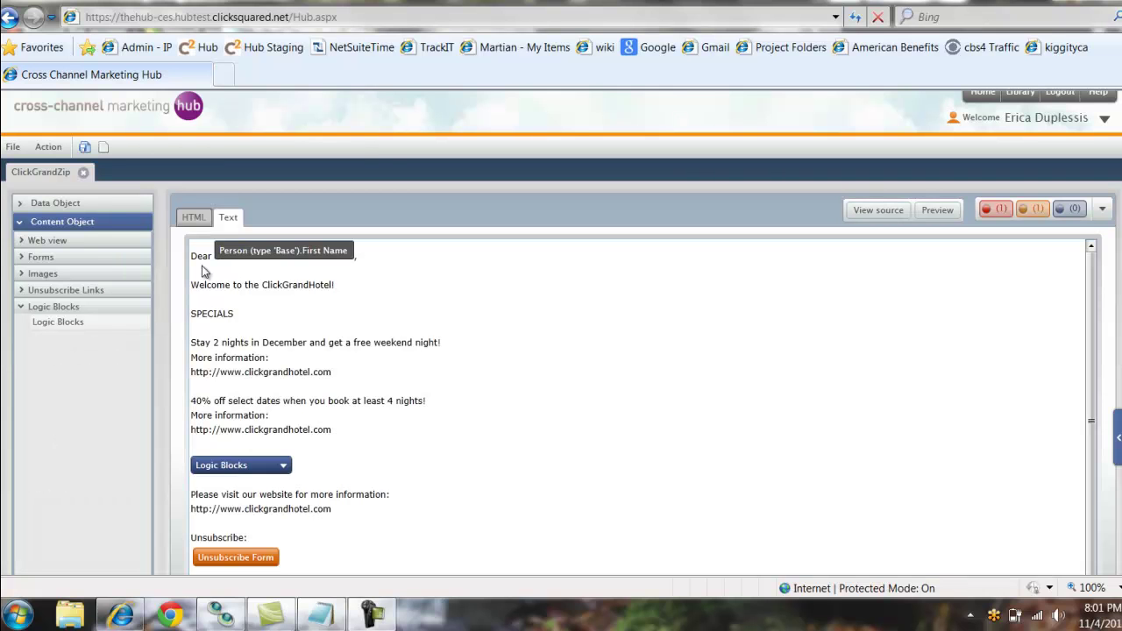
In the HTML version, insert the "40 percent" More information link code into the Female logic block and enlarge the block editing area.
left_click(192, 219)
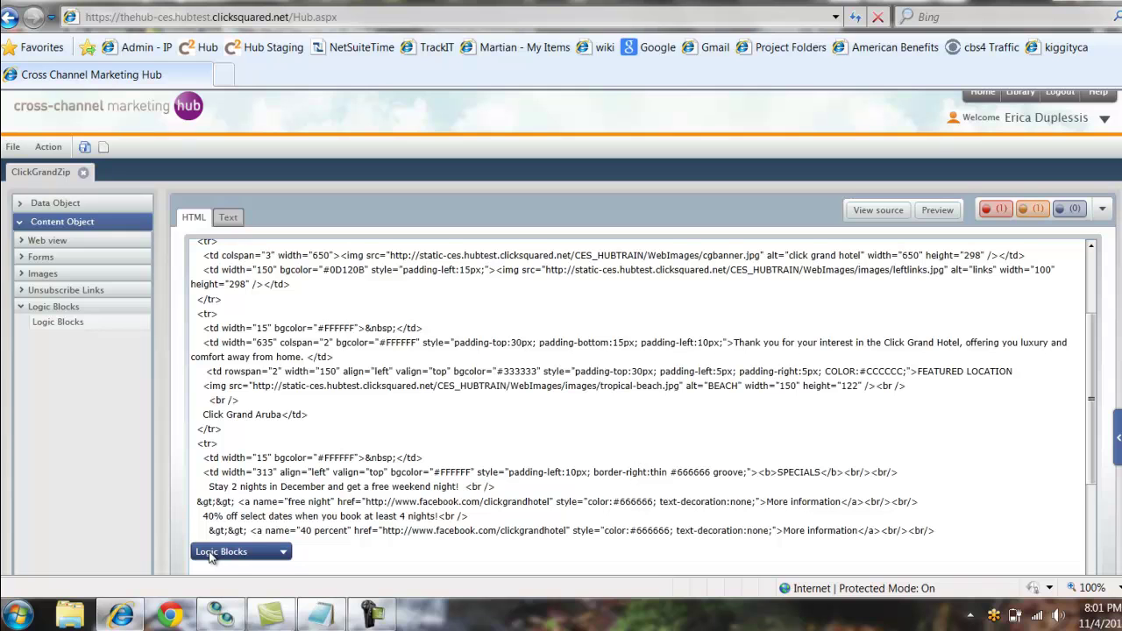
left_click(285, 559)
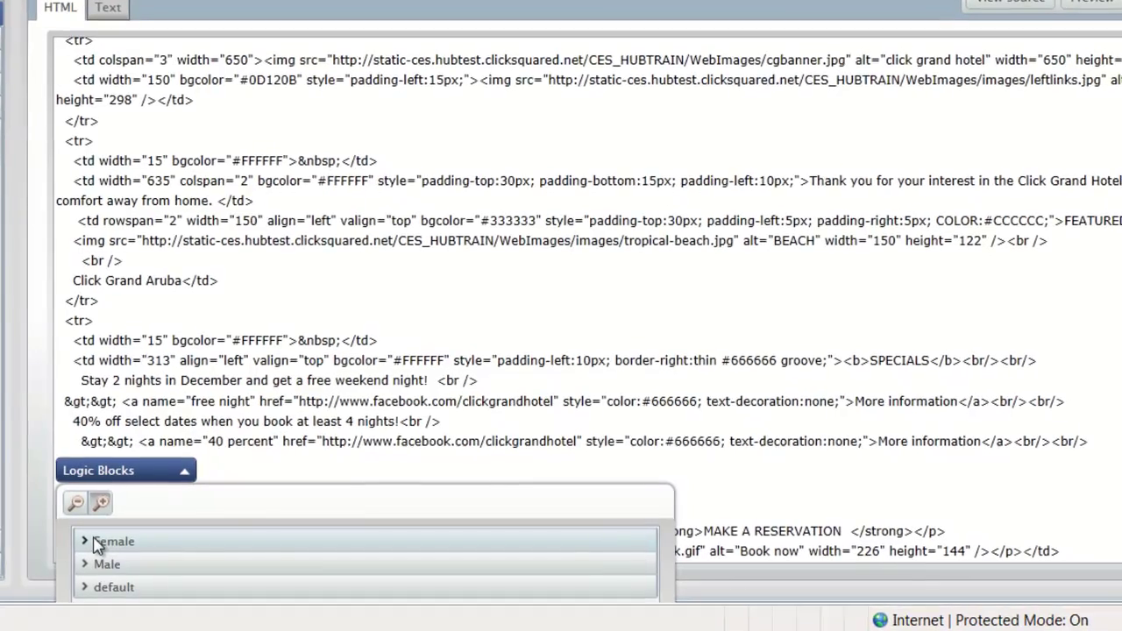
left_click(97, 542)
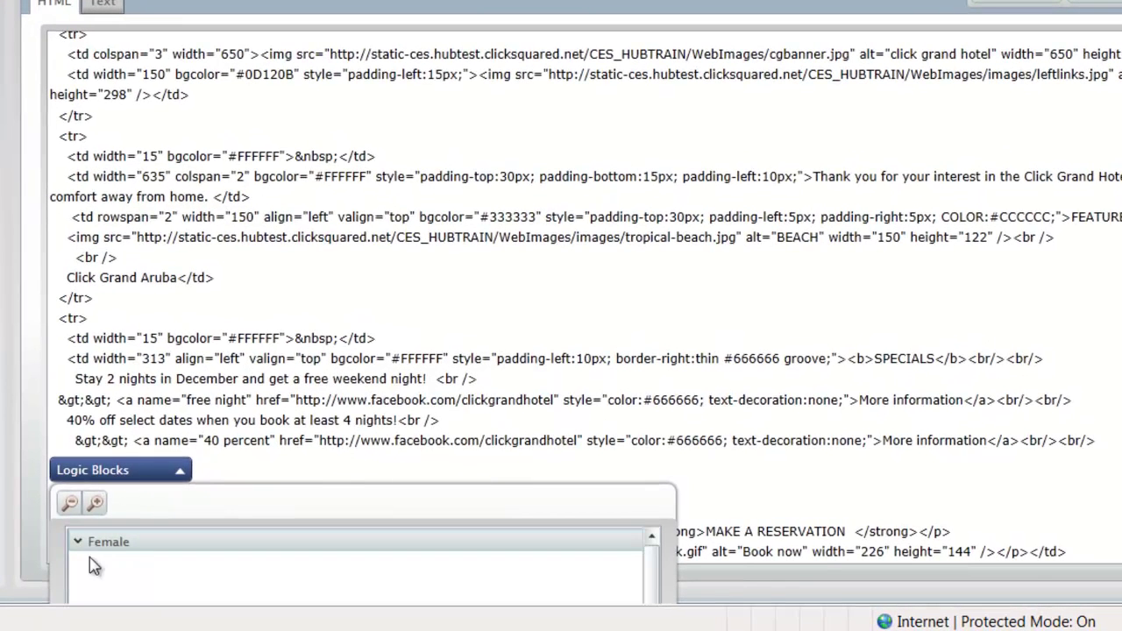
type("<br />     &gt;&gt; <a name=\"40 percent\" href=\"http://www.facebook.com/clickgrandhotel\" style=\"color:#666666; text-decoration:none;\">More information</a><br/><br/>")
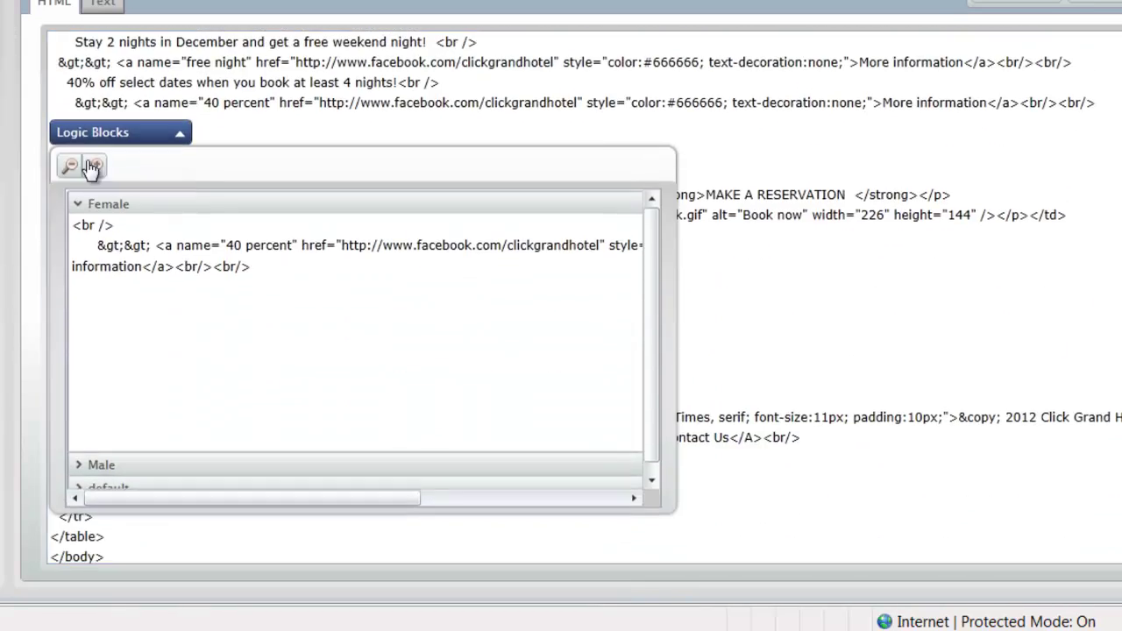
left_click(93, 166)
left_click(93, 165)
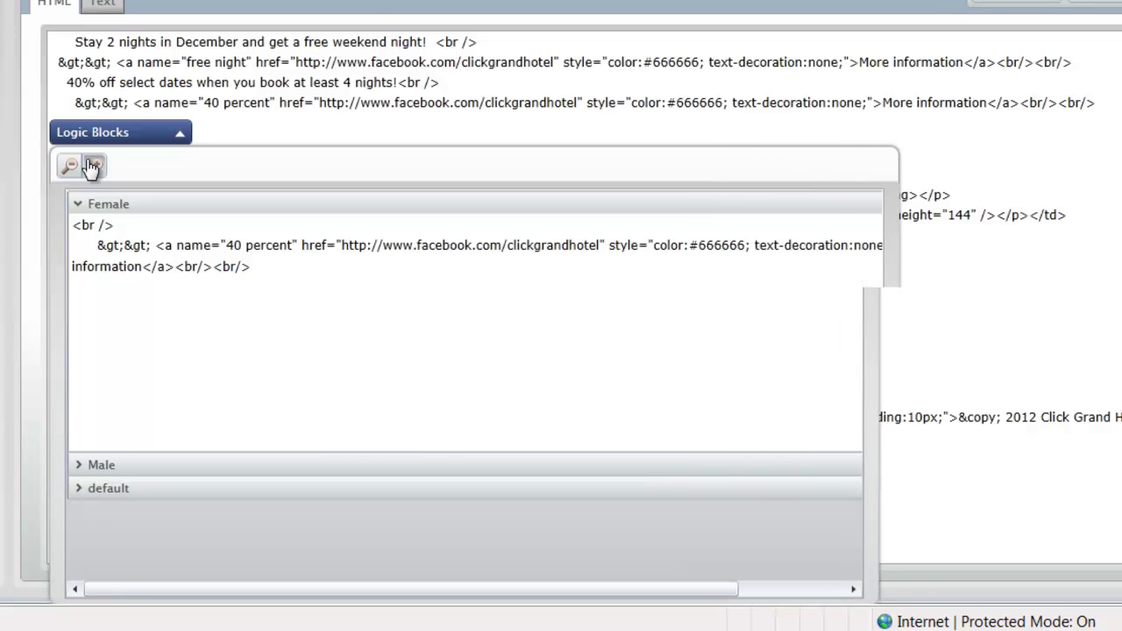
left_click(93, 166)
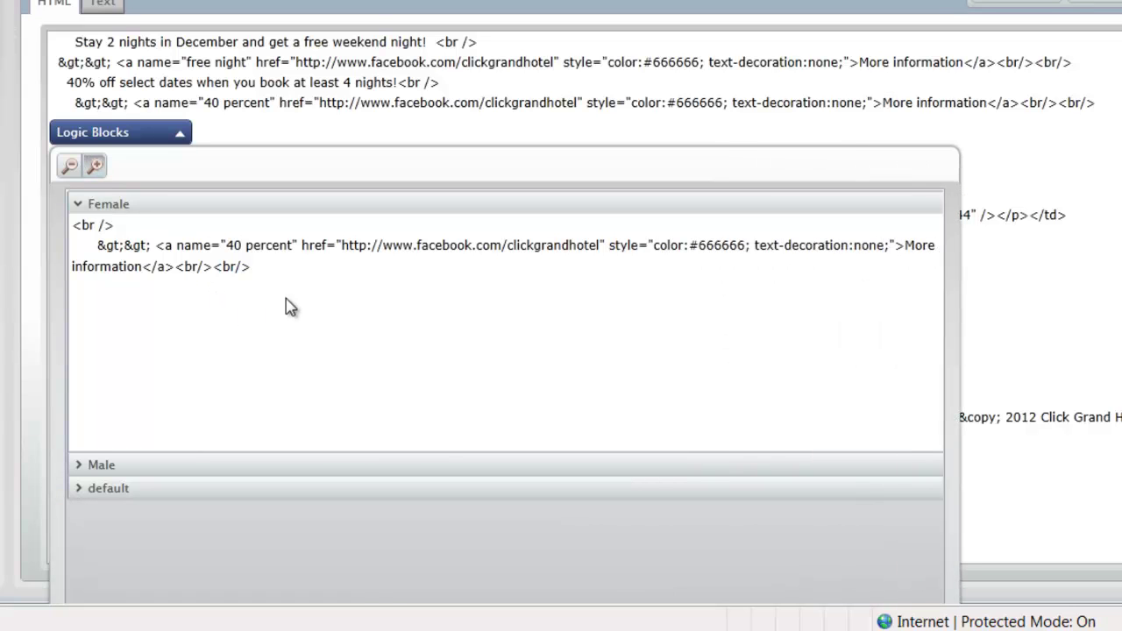
Replace the Female block's code with "Ladies' night – free martinis at the Lounge every Thursday!<br />" followed by the "40 percent" More information link.
left_click(160, 272)
key("ctrl+a")
type("Ladies' night – free martinis at the Lounge every Thursday!<br /> &gt;&gt; <a name=\"40 percent\" href=\"http://www.facebook.com/clickgrandhotel\" style=\"color:#666666; text-decoration:none;\">More information</a><br/><br/>")
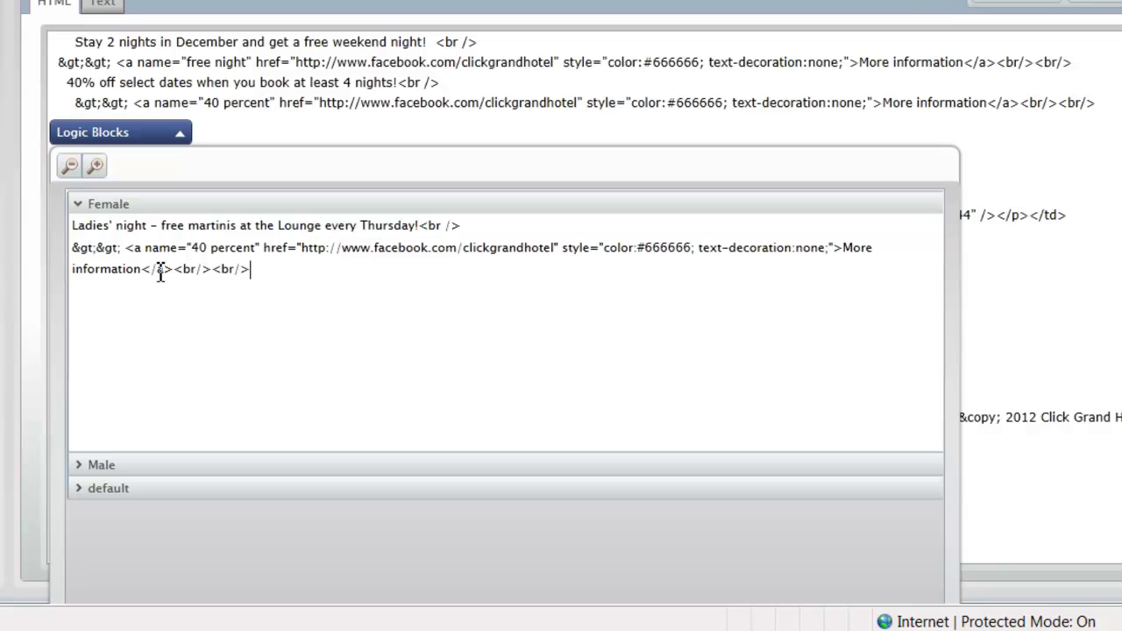
Copy the Female block's code into the Male block and change its message to "Come watch the game in the lounge every Sunday!".
left_click(198, 465)
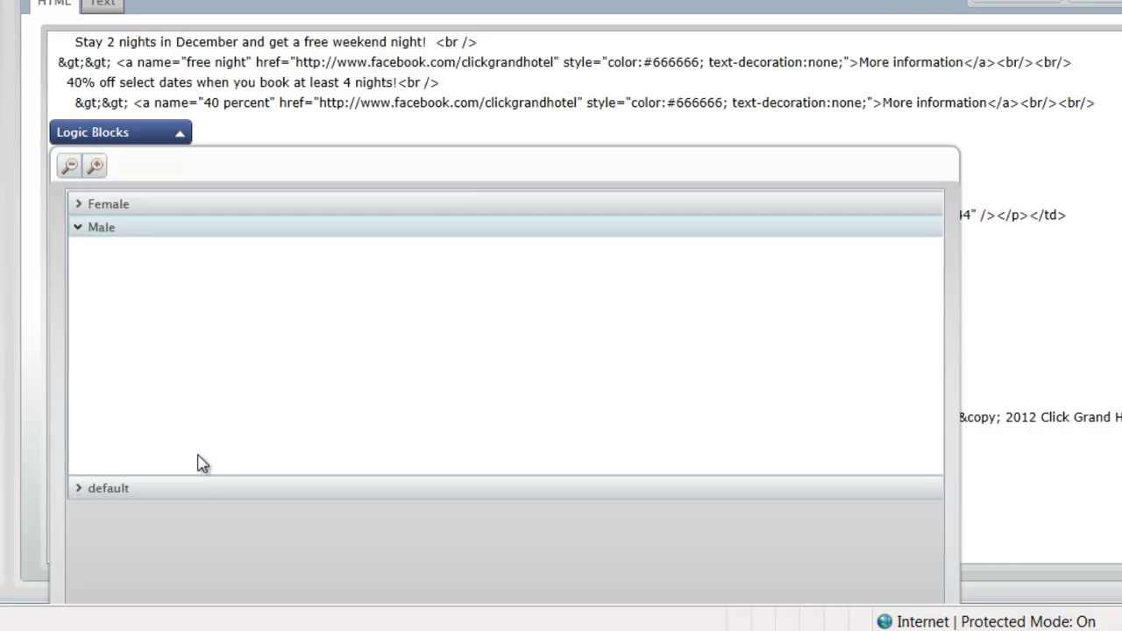
type("Ladies' night – free martinis at the Lounge every Thursday!<br />  &gt;&gt; <a name=\"40 percent\" href=\"http://www.facebook.com/clickgrandhotel\" style=\"color:#666666; text-decoration:none;\">More information</a><br/><br/>")
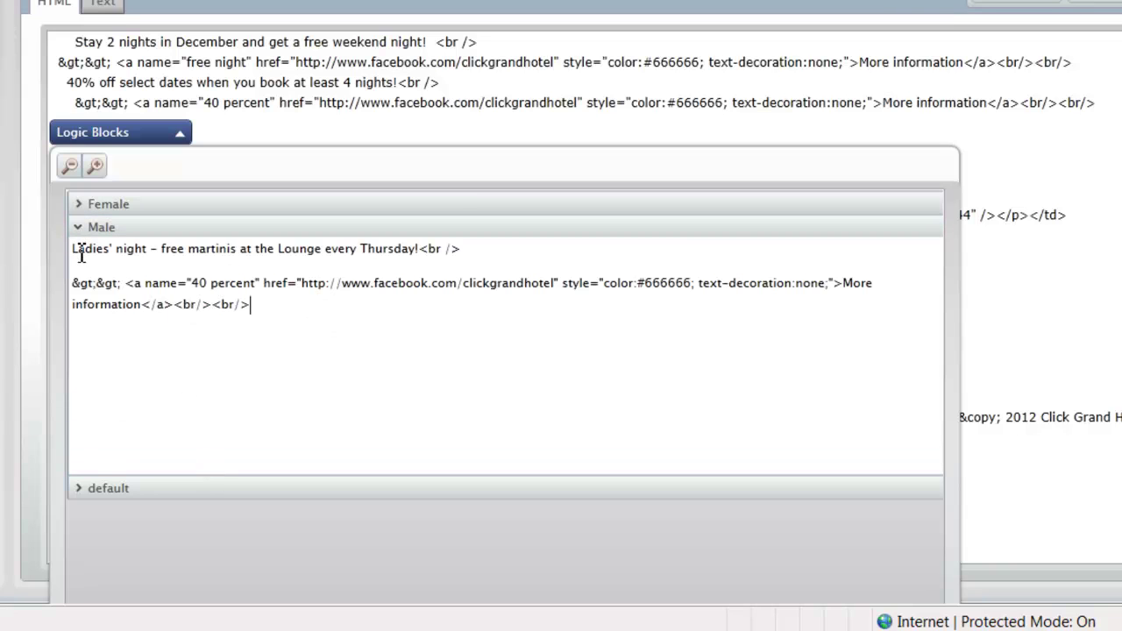
left_click_drag(73, 248, 419, 266)
type("Come watch the game in the ")
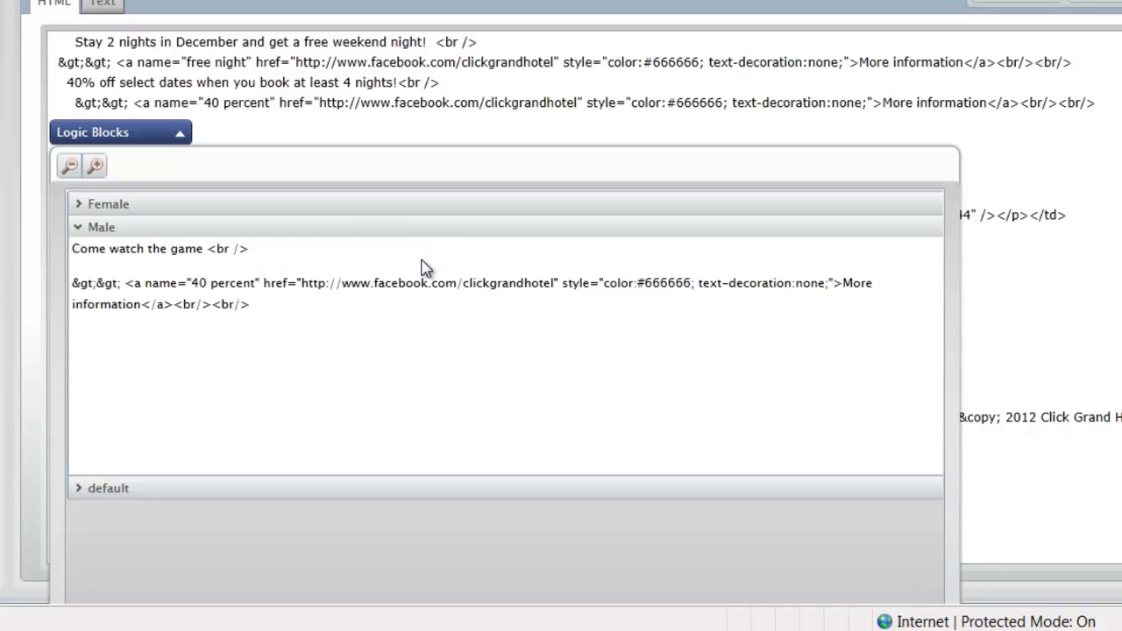
type("lounge every Sunday!")
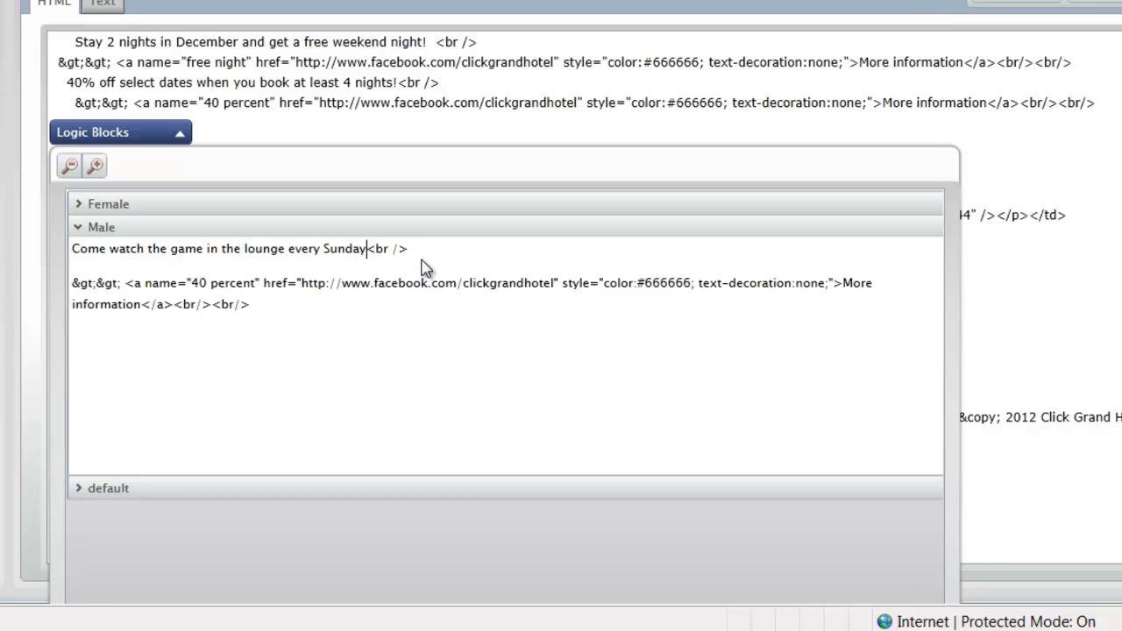
Copy the same code into the default block and change its message to "Our lounge is open from 5pm until 1am every evening!".
left_click(163, 488)
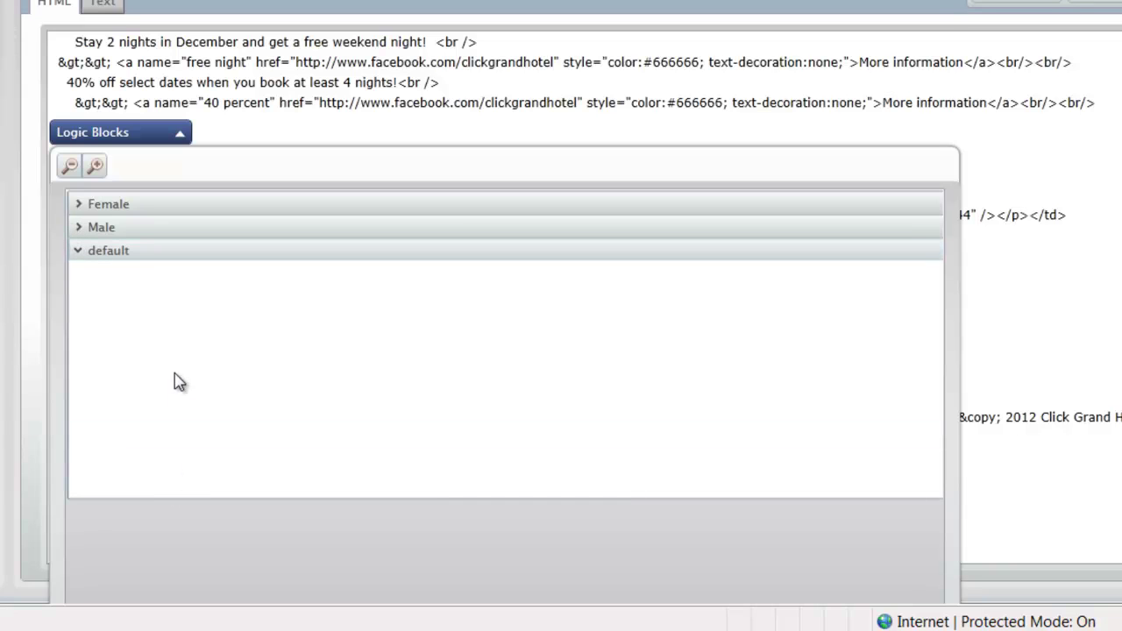
type("Ladies' night - free martinis at the Lounge every Thursday!<br />  &gt;&gt; <a name=\"40 percent\" href=\"http://www.facebook.com/clickgrandhotel\" style=\"color:#666666; text-decoration:none;\">More information</a><br/><br/>")
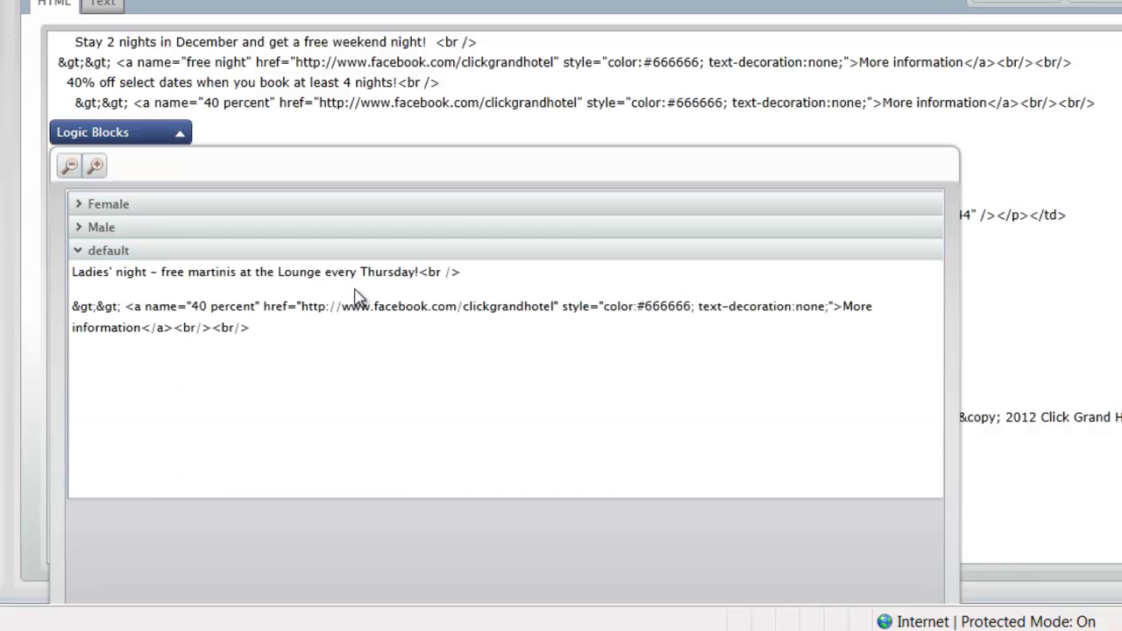
left_click_drag(417, 271, 48, 274)
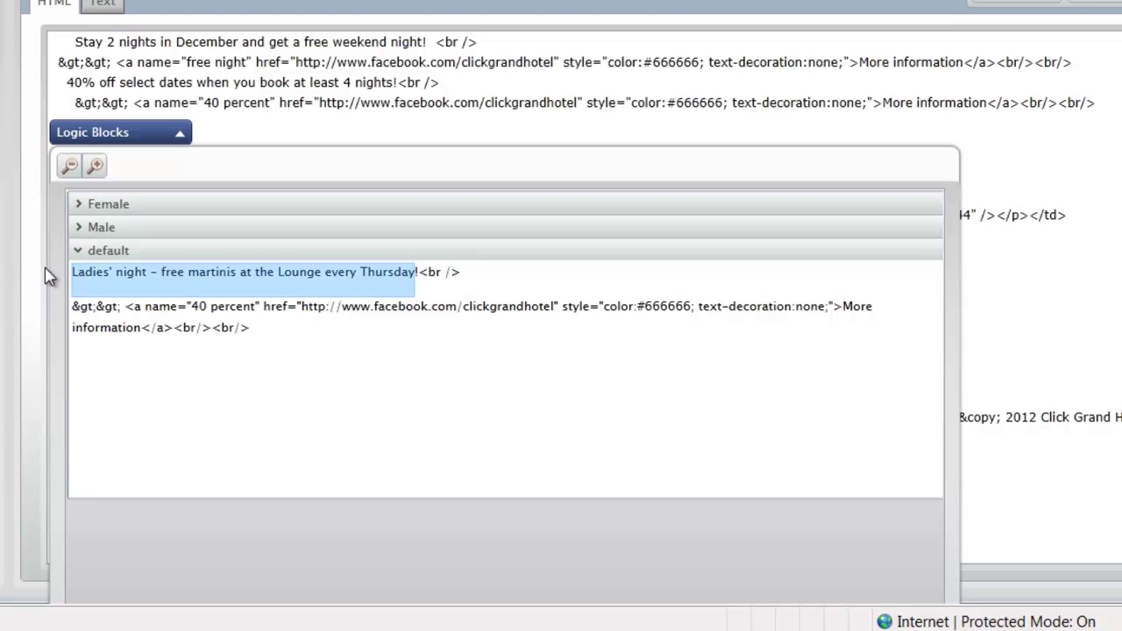
type("Our lounge is open from 5pm ")
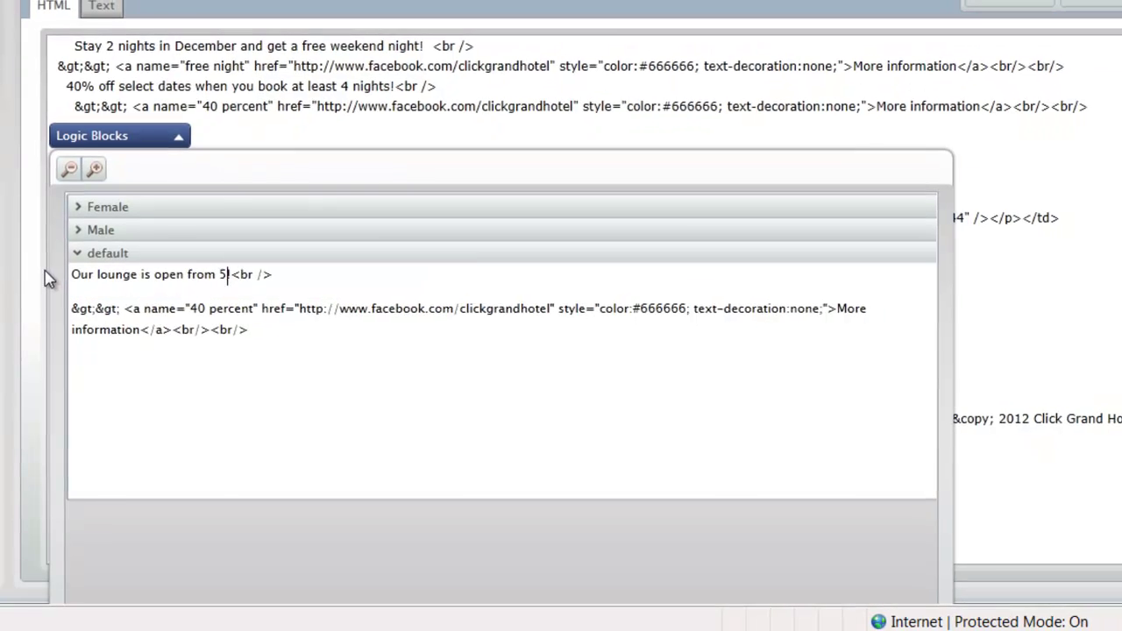
type("until 1am every evening!")
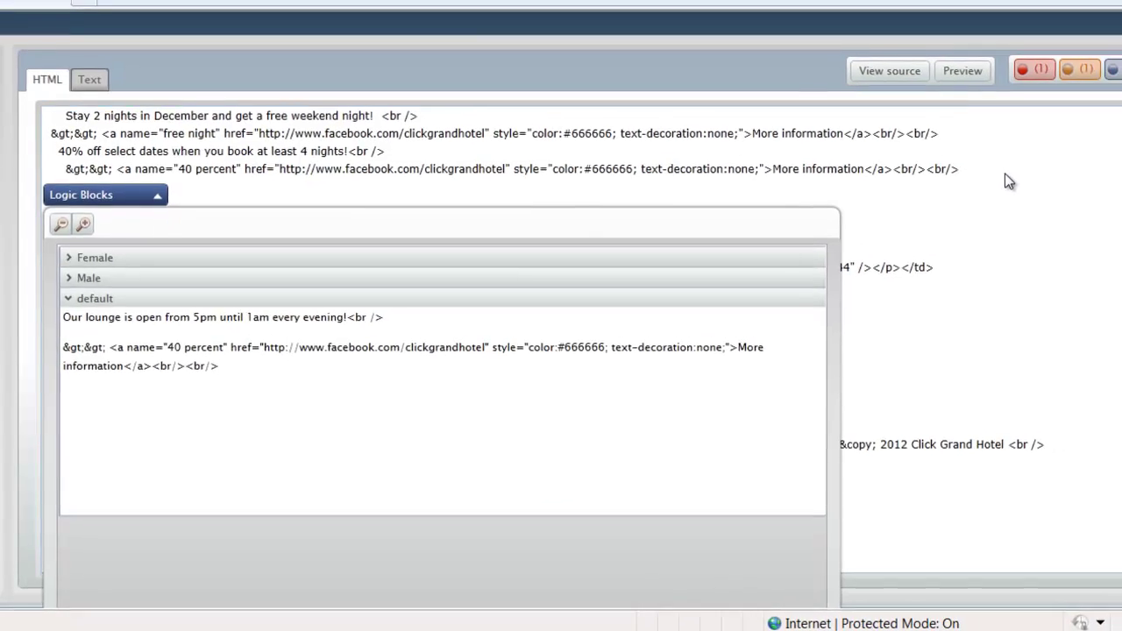
left_click(1120, 128)
Preview the HTML email with the default logic block, and refresh the preview with only the Male block enabled.
left_click(944, 81)
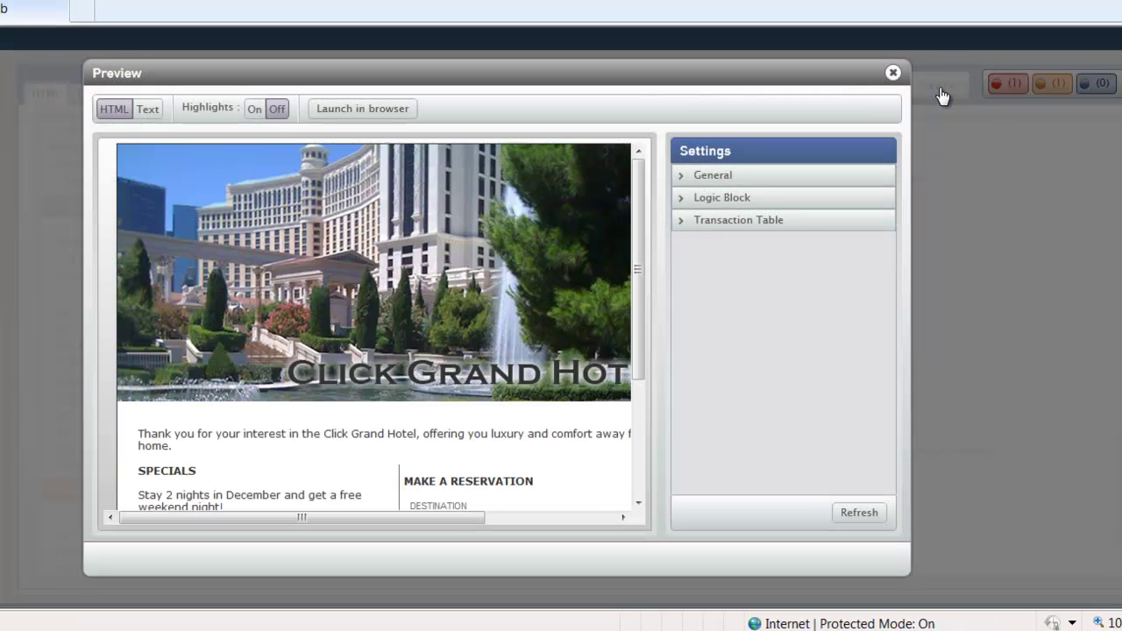
left_click(680, 199)
left_click(683, 220)
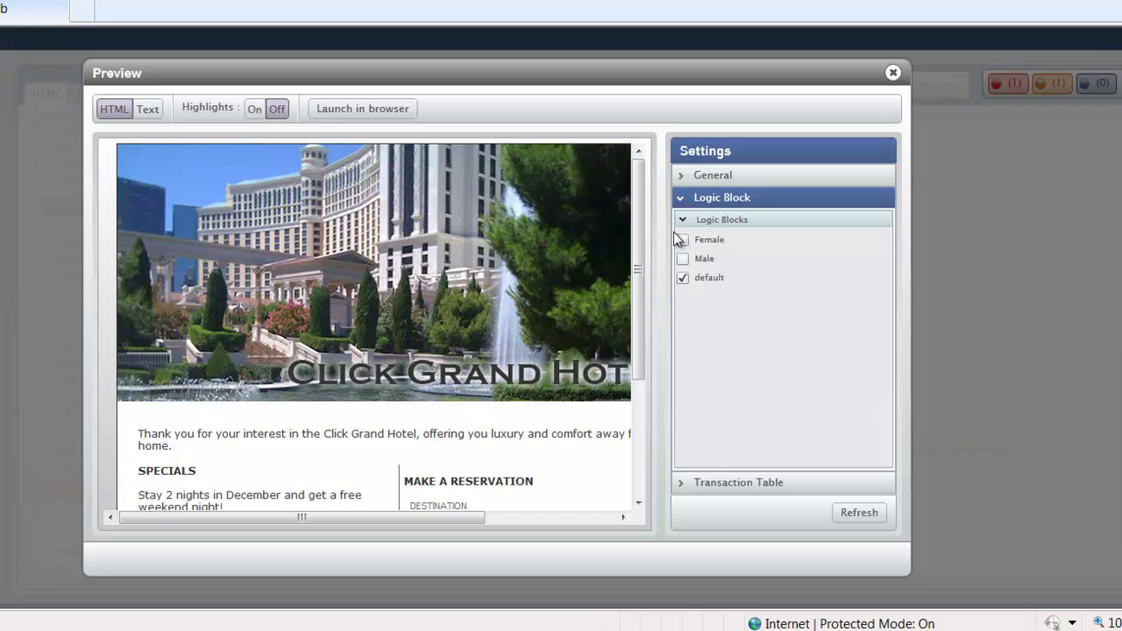
left_click_drag(641, 263, 637, 375)
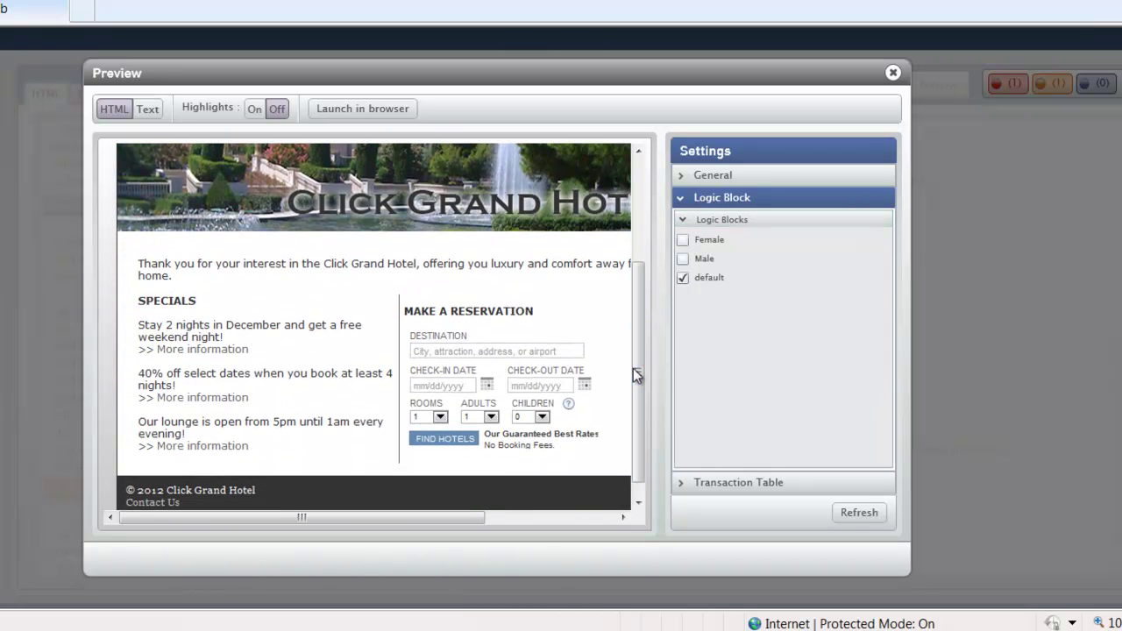
left_click(683, 277)
left_click(844, 519)
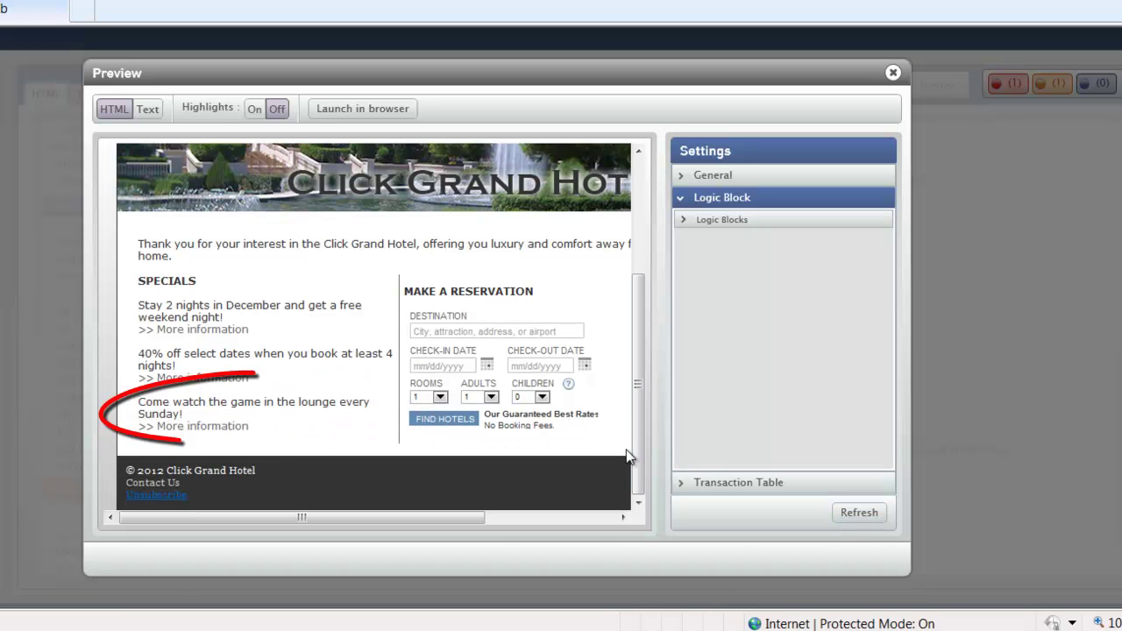
Refresh the HTML preview with only the Female logic block enabled.
left_click(714, 219)
left_click(684, 240)
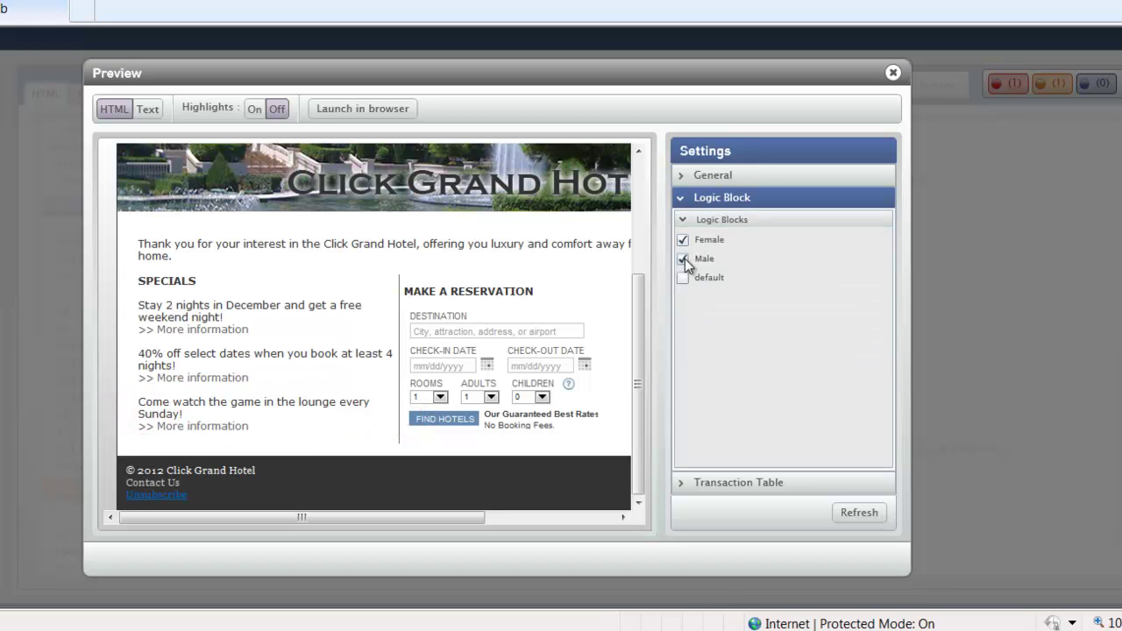
left_click(847, 517)
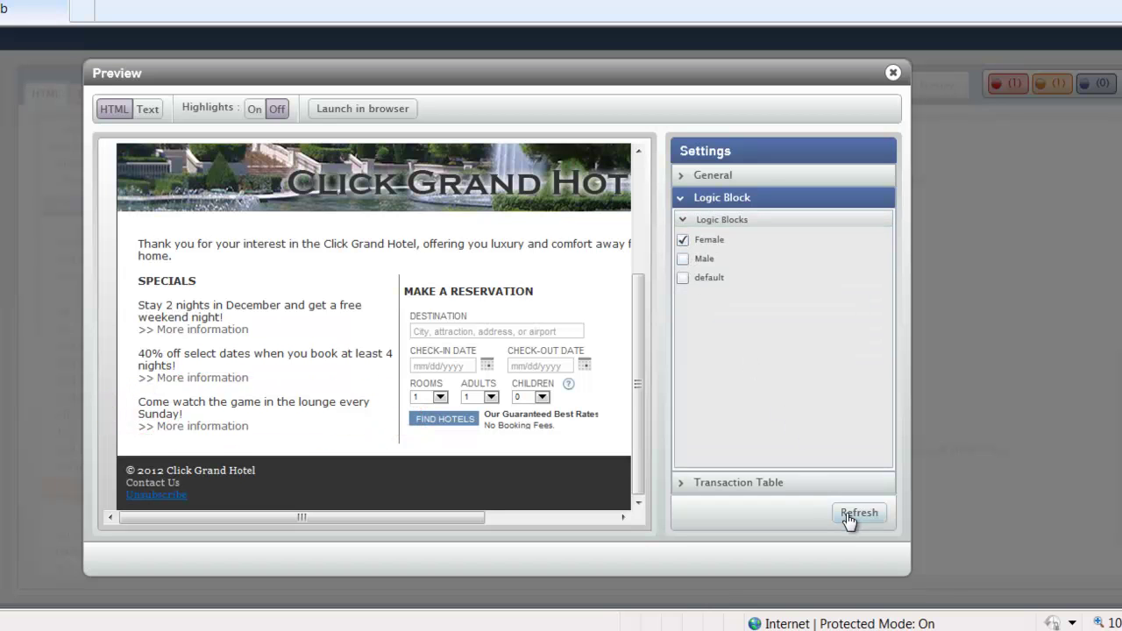